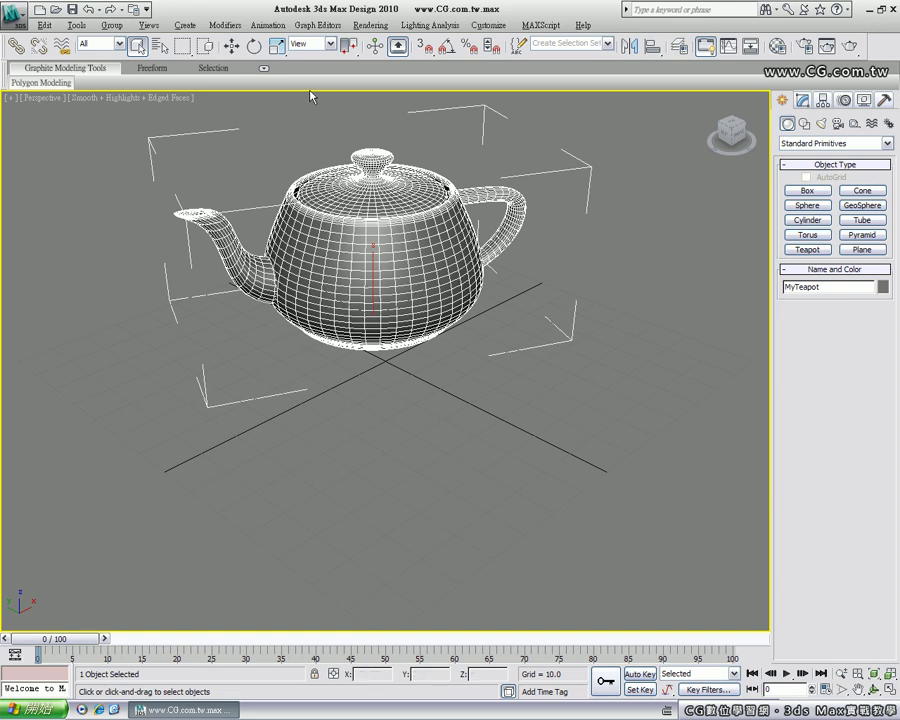
Step: Activate Select and Move so the teapot shows its move gizmo at X 16.198, Y 21.28
{"action": "left_click", "coordinate": [232, 48]}
{"action": "left_click", "coordinate": [232, 47]}
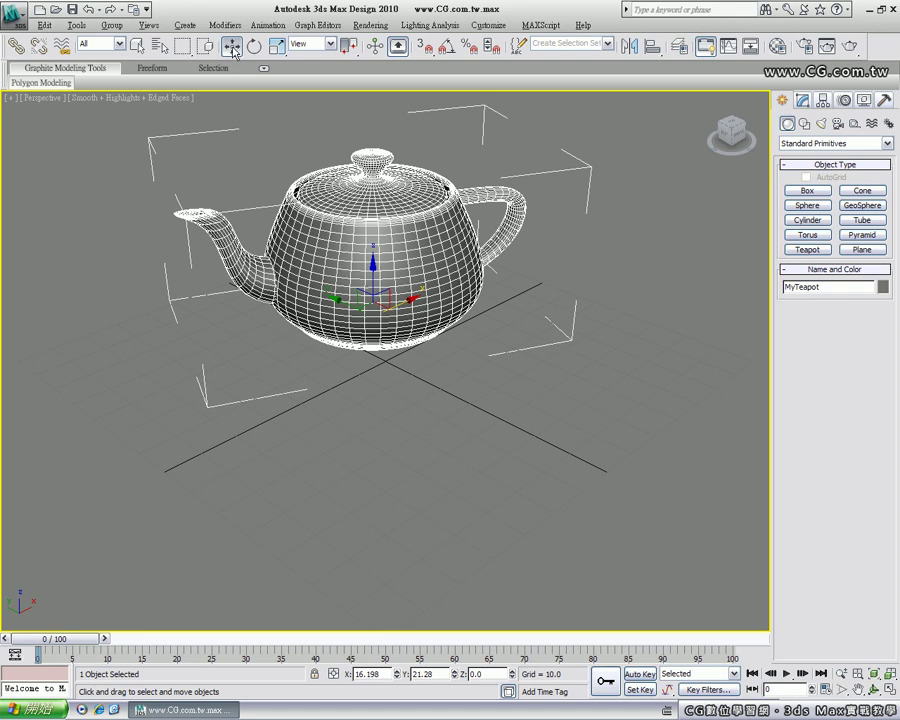
Step: Place the teapot at the origin by entering 0 for Absolute X and Y in Move Transform Type-In
{"action": "right_click", "coordinate": [233, 49]}
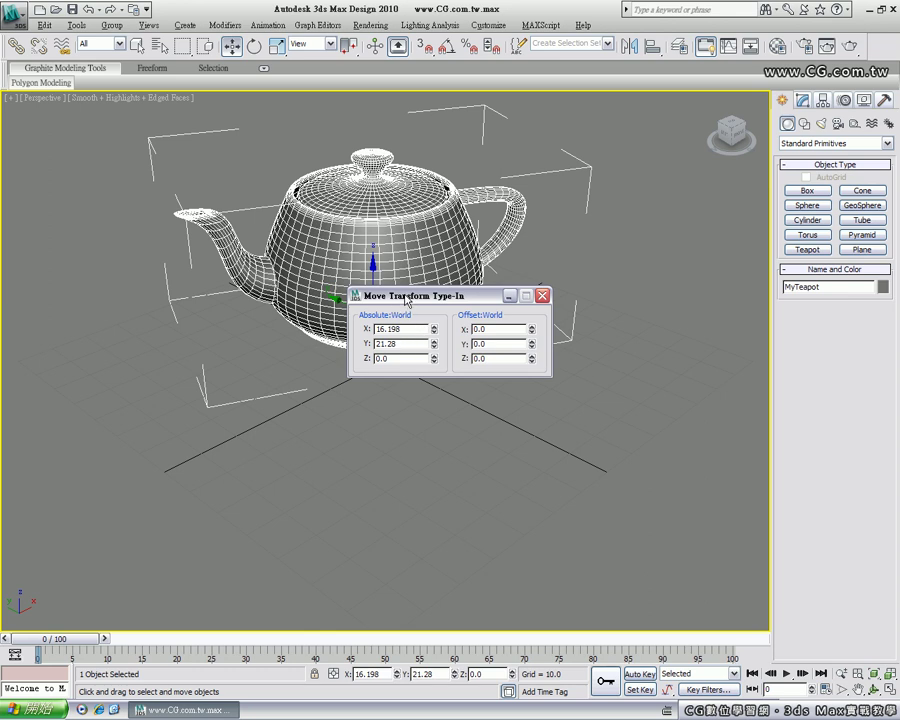
{"action": "left_click_drag", "start_coordinate": [408, 302], "coordinate": [579, 521]}
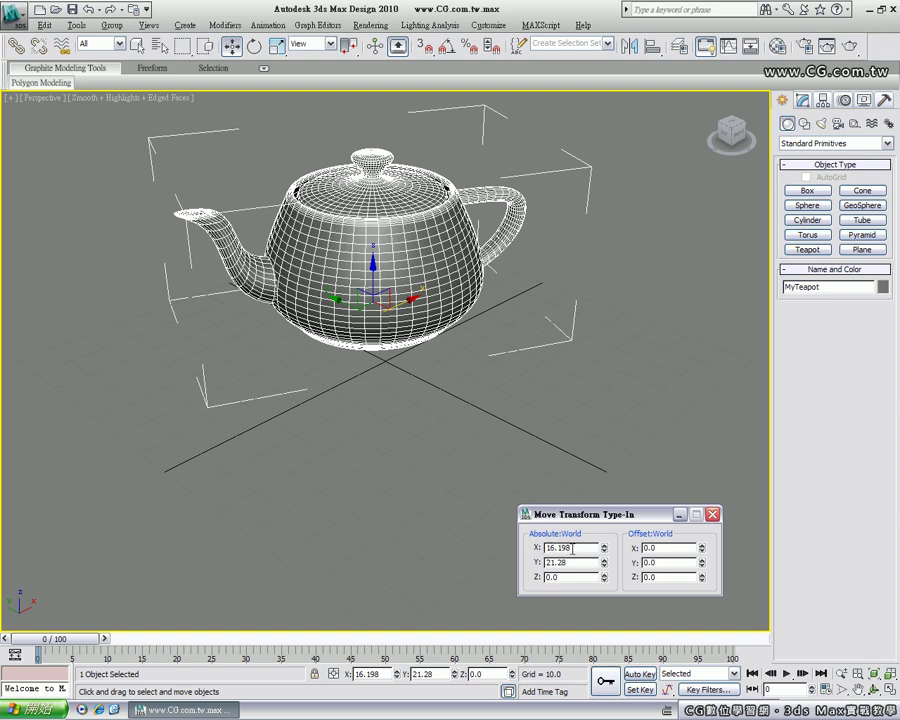
{"action": "double_click", "coordinate": [579, 548]}
{"action": "type", "text": "0"}
{"action": "key", "text": "Tab"}
{"action": "type", "text": "0"}
{"action": "key", "text": "Return"}
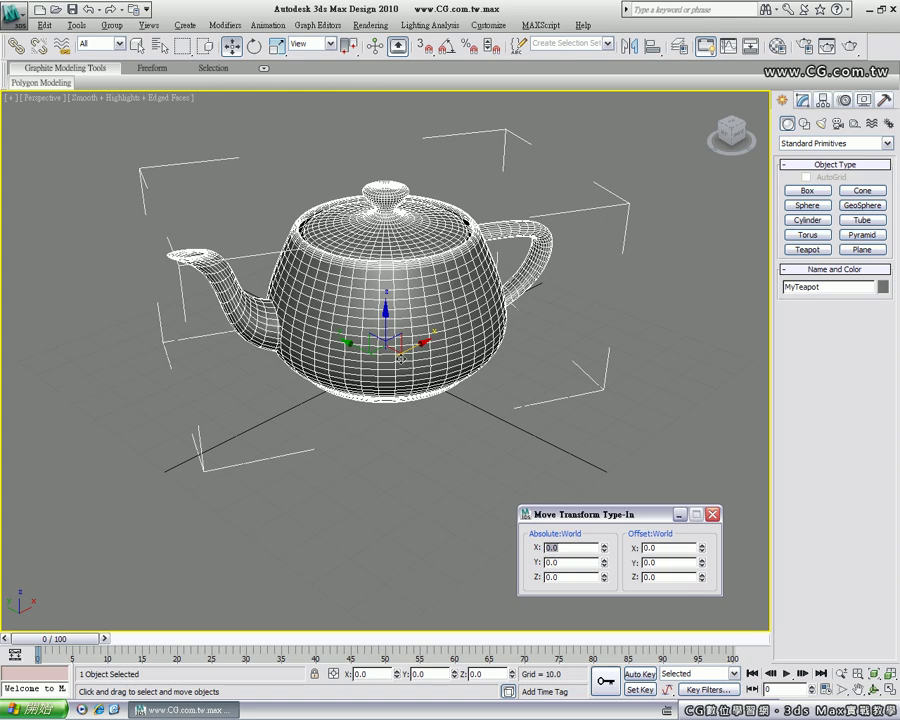
Step: Drag the teapot up and away, then reset its X, Y and Z positions to 0
{"action": "mouse_move", "coordinate": [381, 355]}
{"action": "left_mouse_down"}
{"action": "mouse_move", "coordinate": [224, 318]}
{"action": "mouse_move", "coordinate": [290, 230]}
{"action": "mouse_move", "coordinate": [289, 75]}
{"action": "left_mouse_up"}
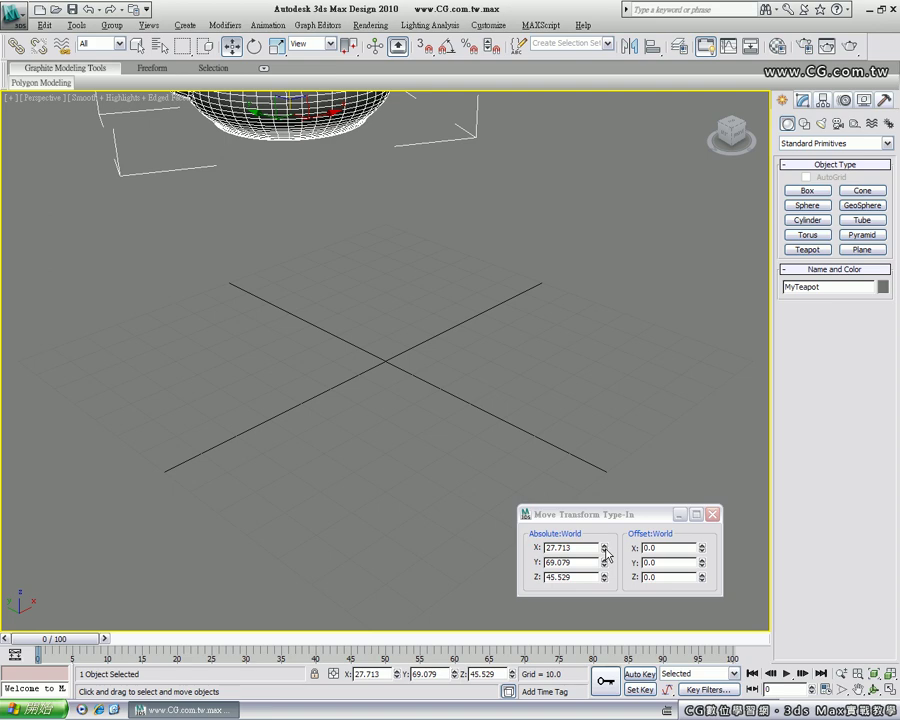
{"action": "right_click", "coordinate": [604, 551]}
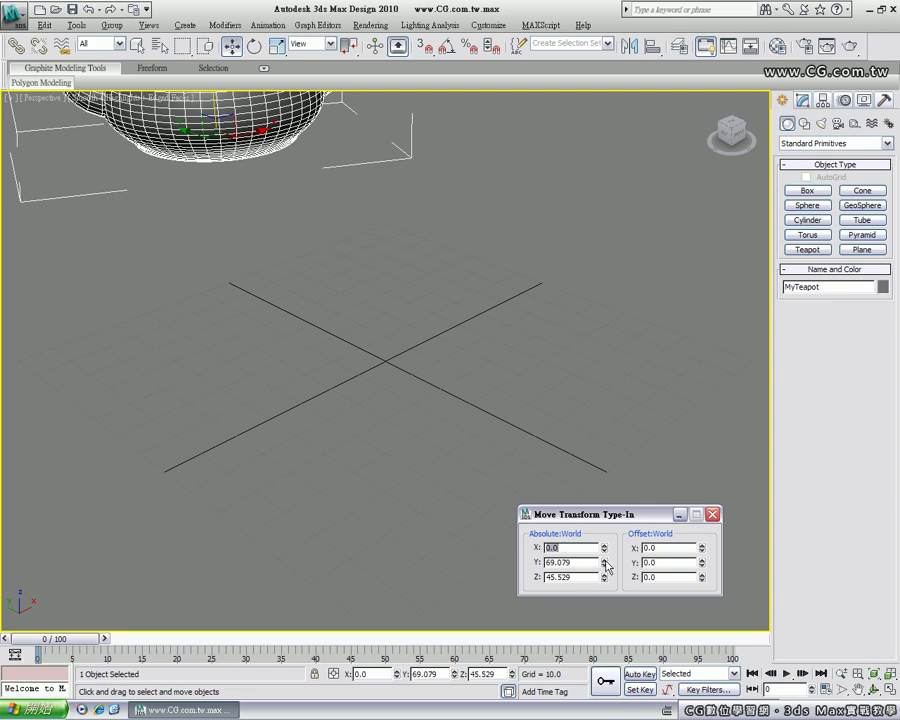
{"action": "right_click", "coordinate": [604, 565]}
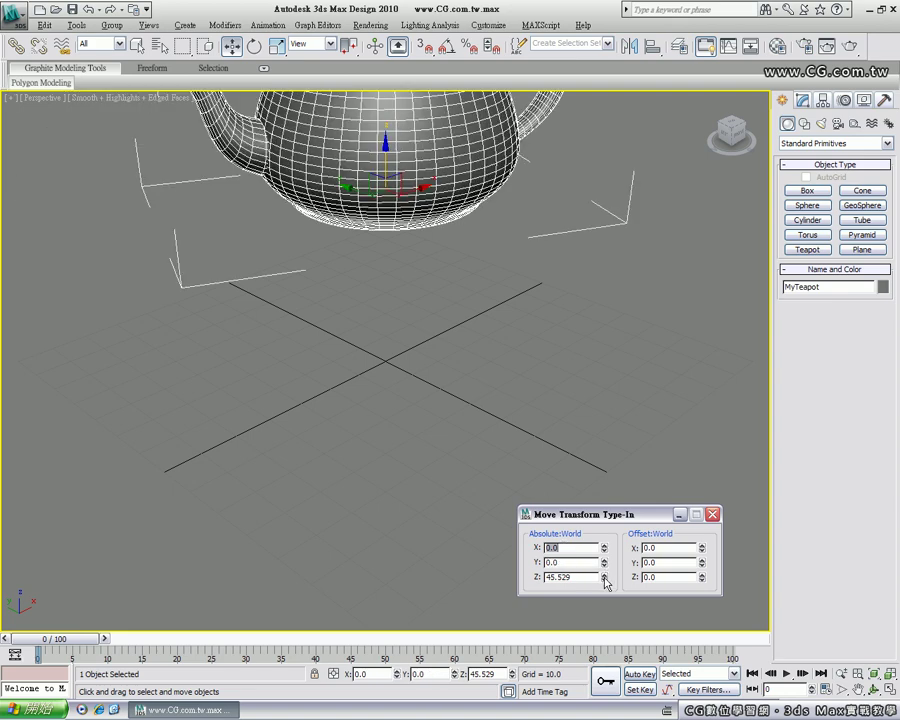
{"action": "right_click", "coordinate": [604, 580]}
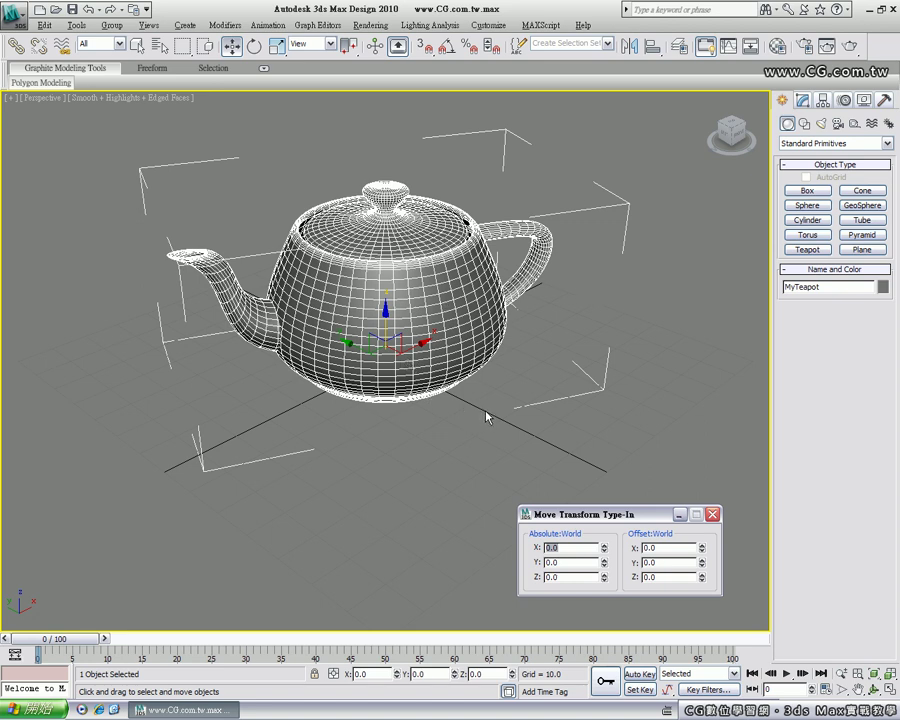
Step: Switch the perspective view to show the teapot in plain see-through wireframe
{"action": "left_click", "coordinate": [399, 273]}
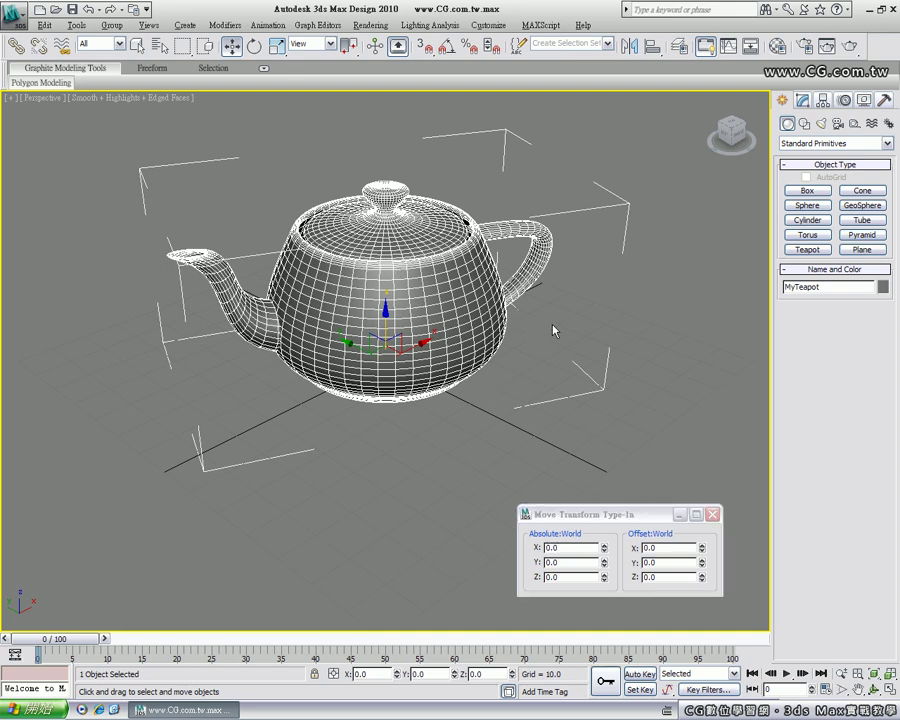
{"action": "key", "text": "alt+x"}
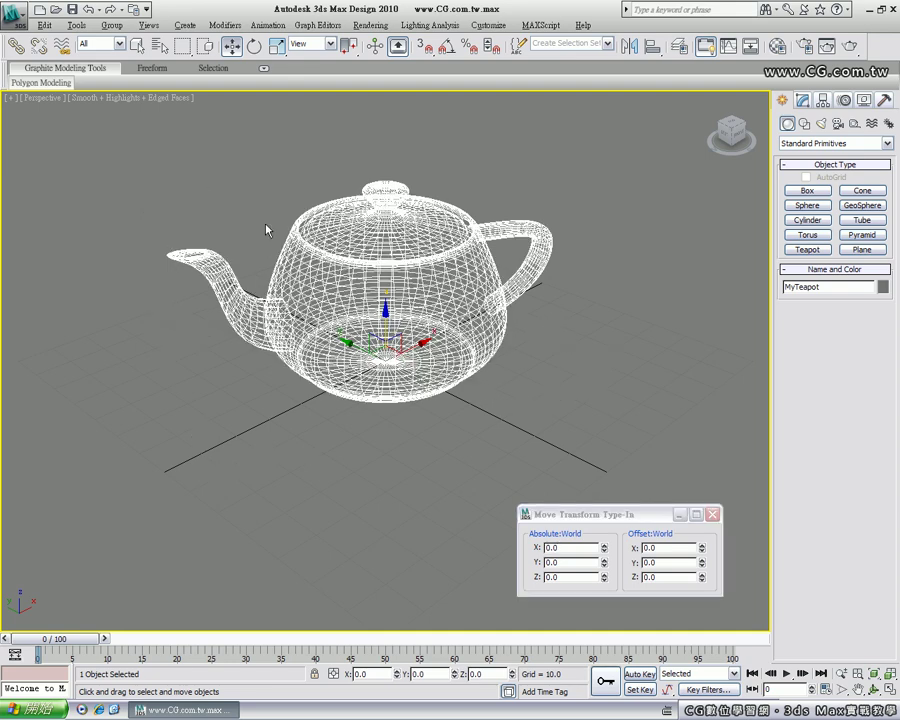
{"action": "key", "text": "F3"}
{"action": "key", "text": "F3"}
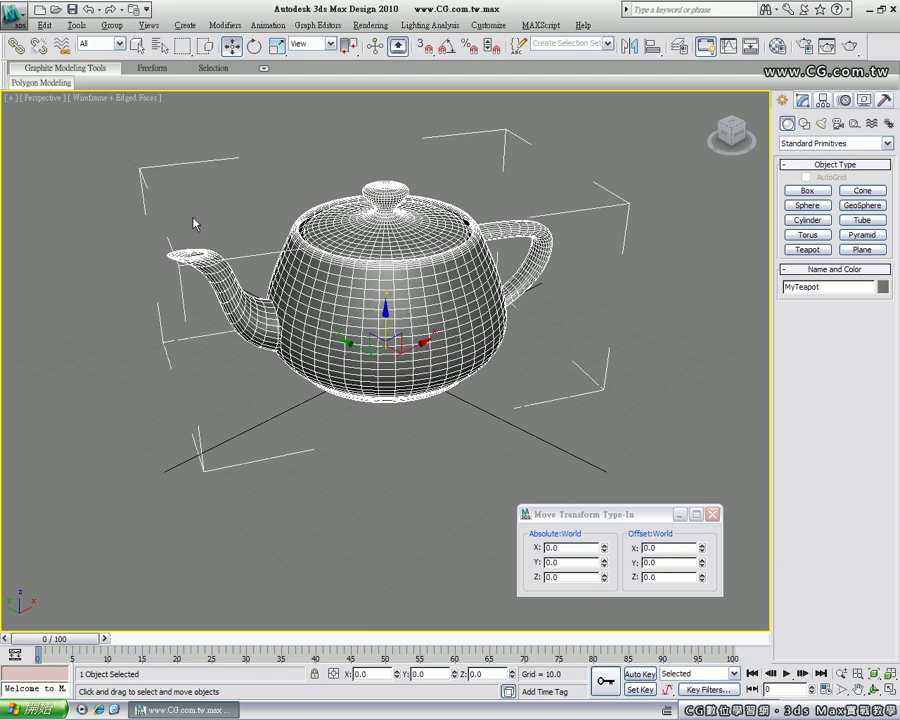
{"action": "key", "text": "F3"}
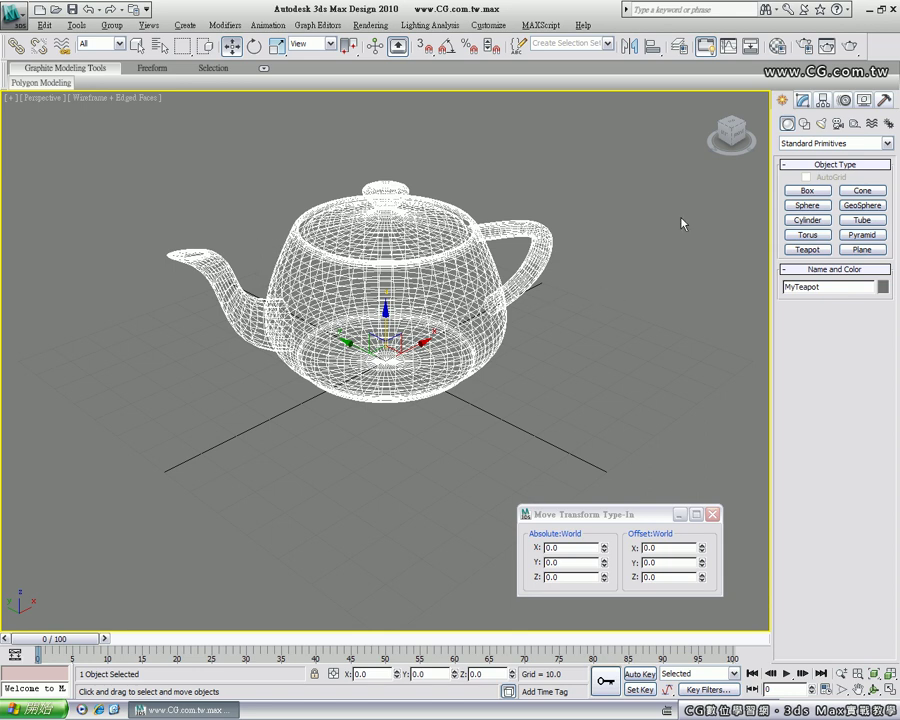
Step: In the Modify panel, set the teapot's Segments to 8, then to 6
{"action": "left_click", "coordinate": [801, 102]}
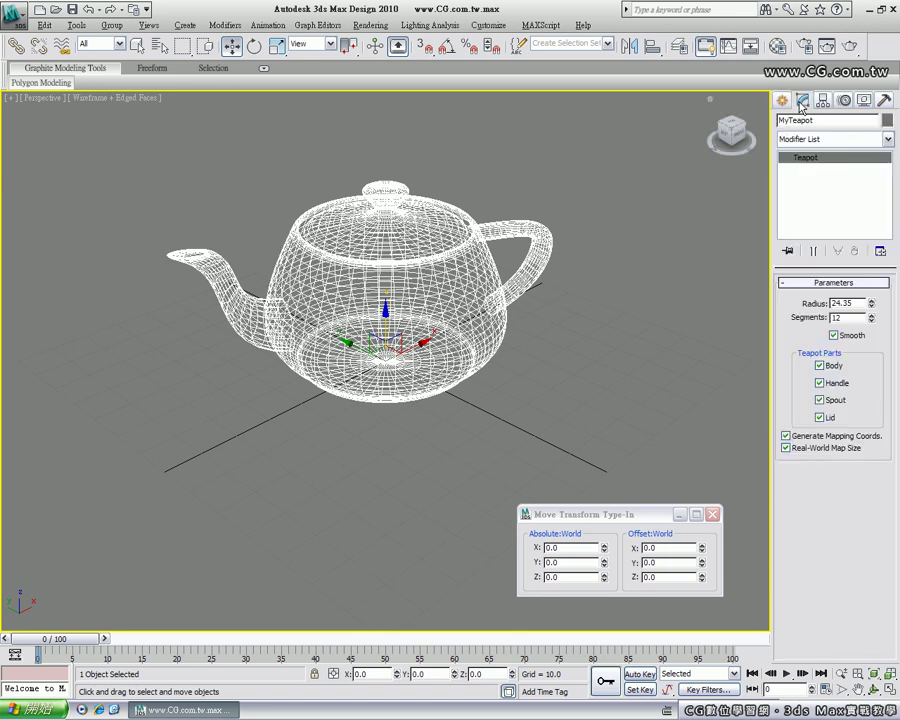
{"action": "double_click", "coordinate": [834, 319]}
{"action": "type", "text": "8"}
{"action": "key", "text": "Return"}
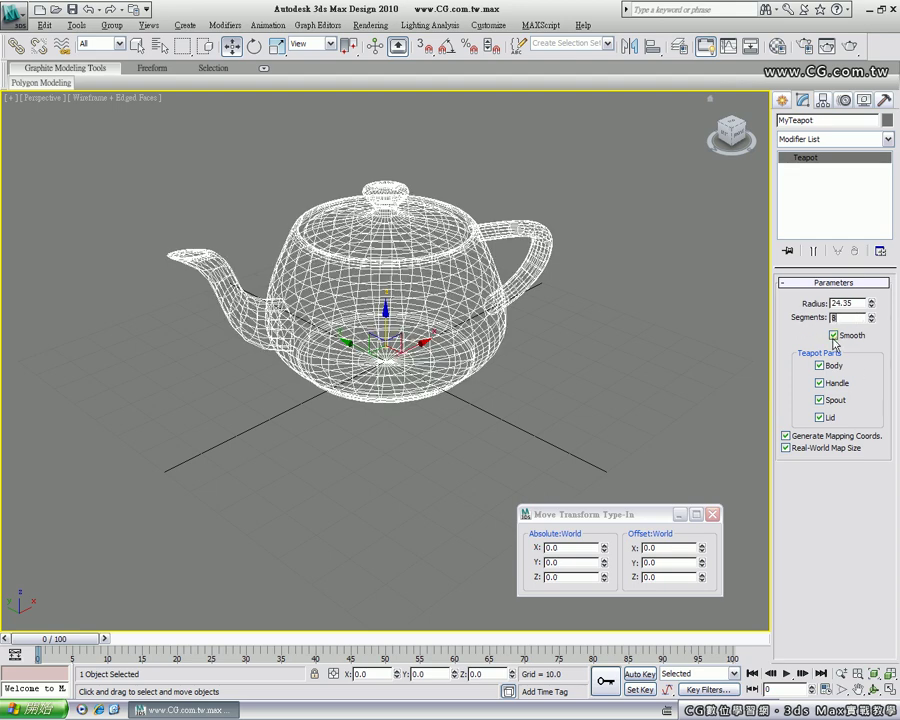
{"action": "type", "text": "6"}
{"action": "key", "text": "Return"}
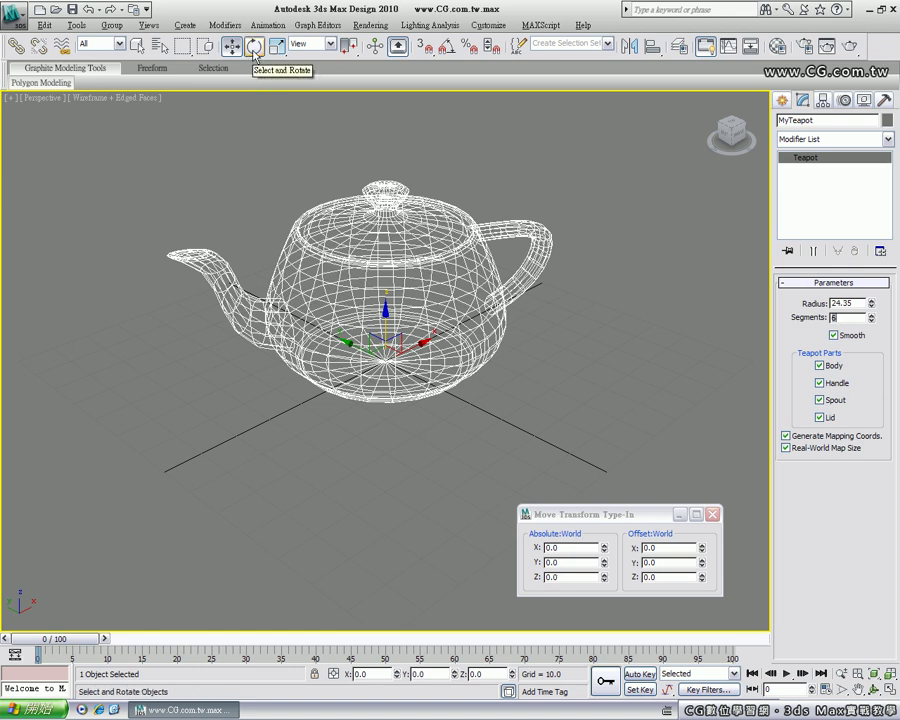
Step: Try rotating the teapot, cancel and undo the rotations, then return to shaded view with edges
{"action": "left_click", "coordinate": [255, 47]}
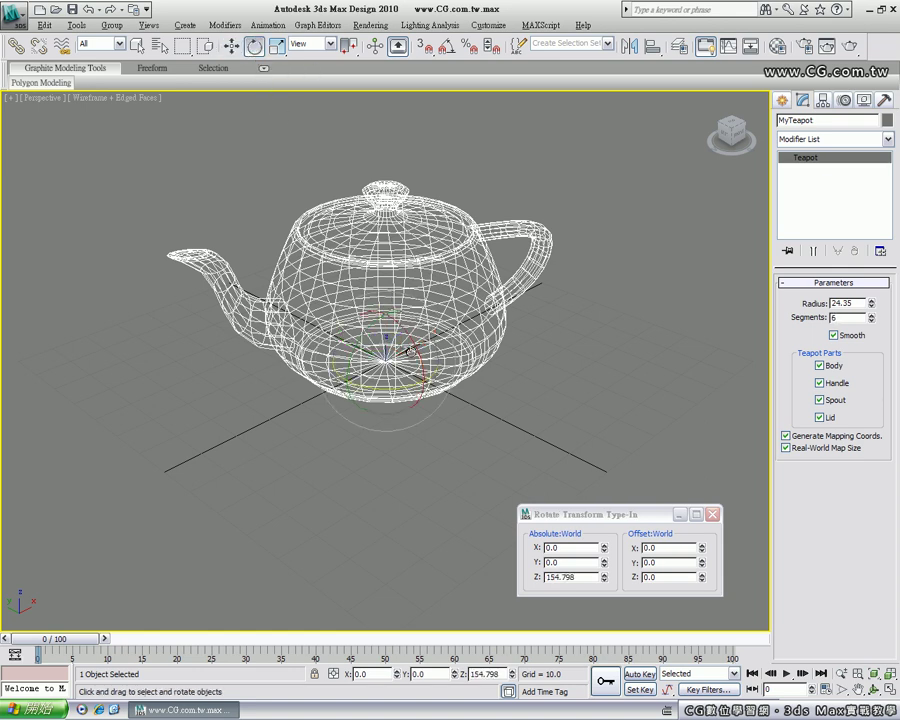
{"action": "mouse_move", "coordinate": [412, 348]}
{"action": "left_mouse_down"}
{"action": "mouse_move", "coordinate": [430, 396]}
{"action": "mouse_move", "coordinate": [391, 374]}
{"action": "left_mouse_up"}
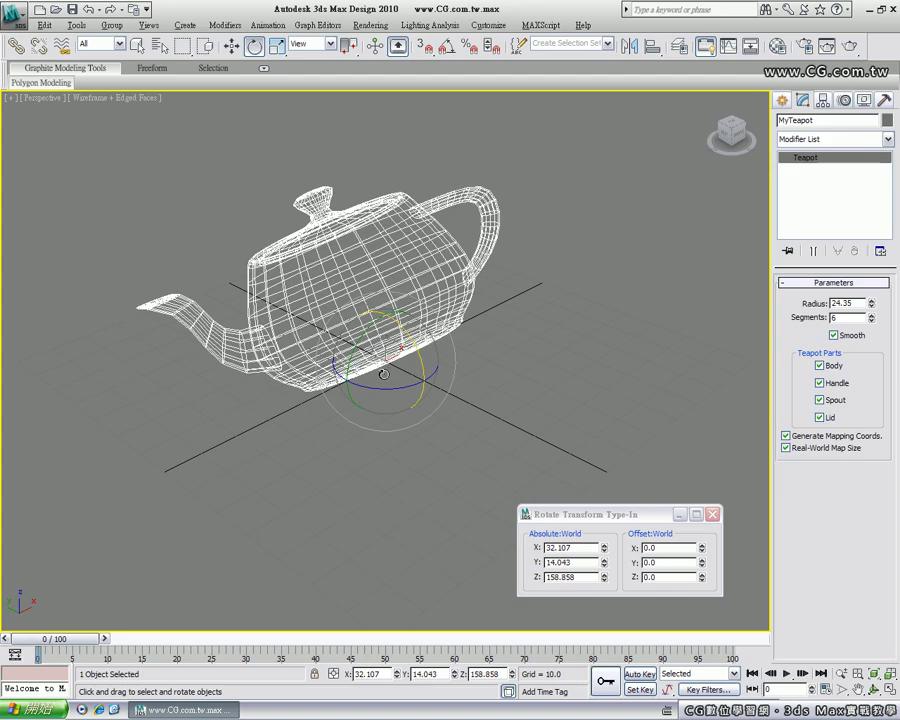
{"action": "mouse_move", "coordinate": [388, 371]}
{"action": "left_mouse_down"}
{"action": "mouse_move", "coordinate": [429, 405]}
{"action": "mouse_move", "coordinate": [406, 362]}
{"action": "mouse_move", "coordinate": [424, 372]}
{"action": "mouse_move", "coordinate": [402, 362]}
{"action": "mouse_move", "coordinate": [413, 350]}
{"action": "mouse_move", "coordinate": [360, 388]}
{"action": "left_mouse_up"}
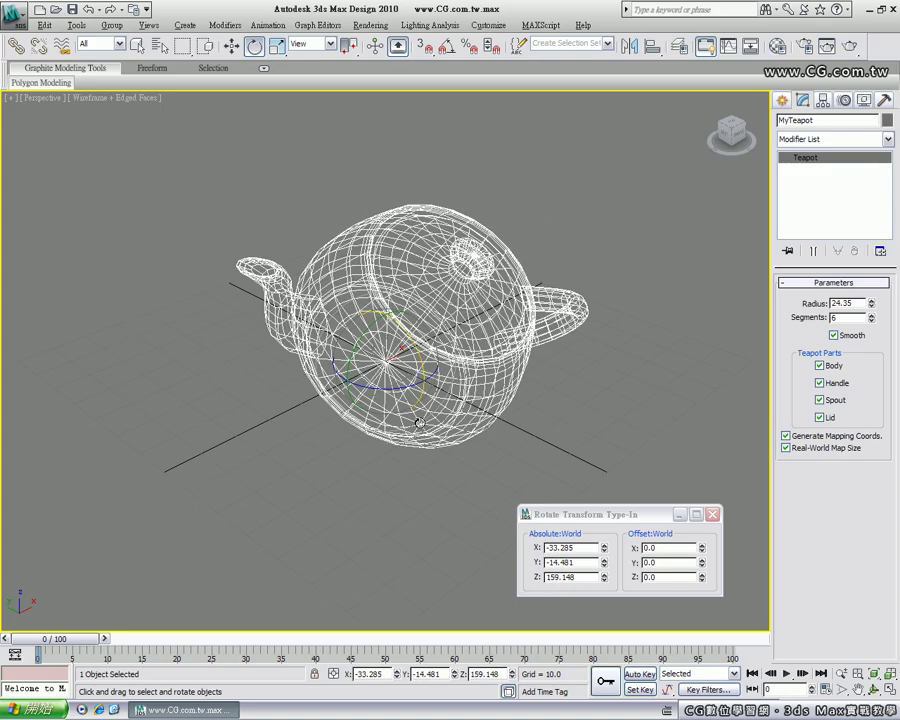
{"action": "right_click", "coordinate": [355, 392]}
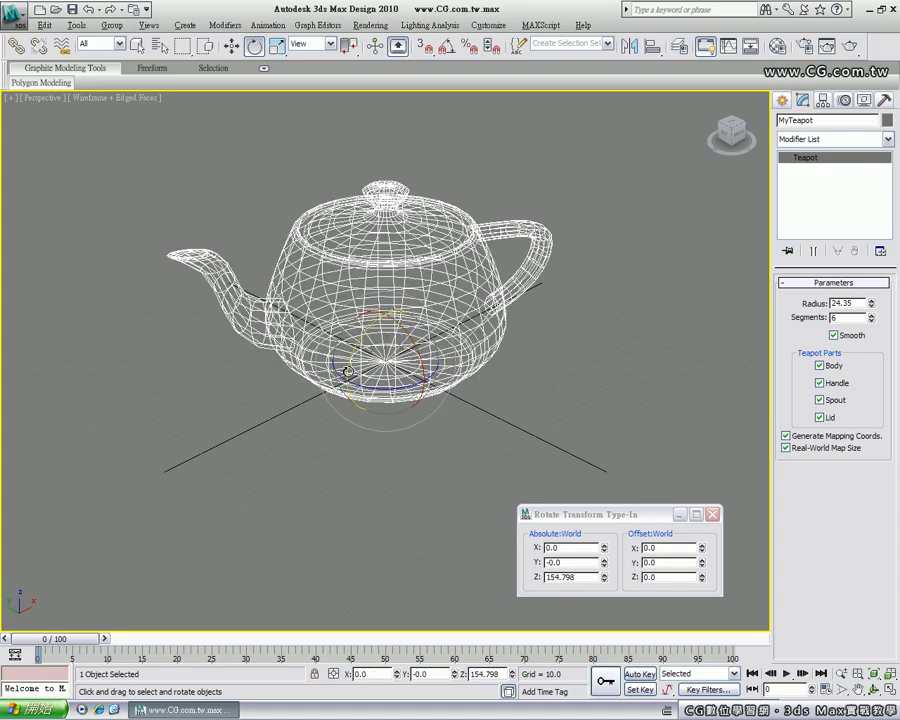
{"action": "mouse_move", "coordinate": [348, 371]}
{"action": "left_mouse_down"}
{"action": "mouse_move", "coordinate": [373, 338]}
{"action": "mouse_move", "coordinate": [389, 368]}
{"action": "left_mouse_up"}
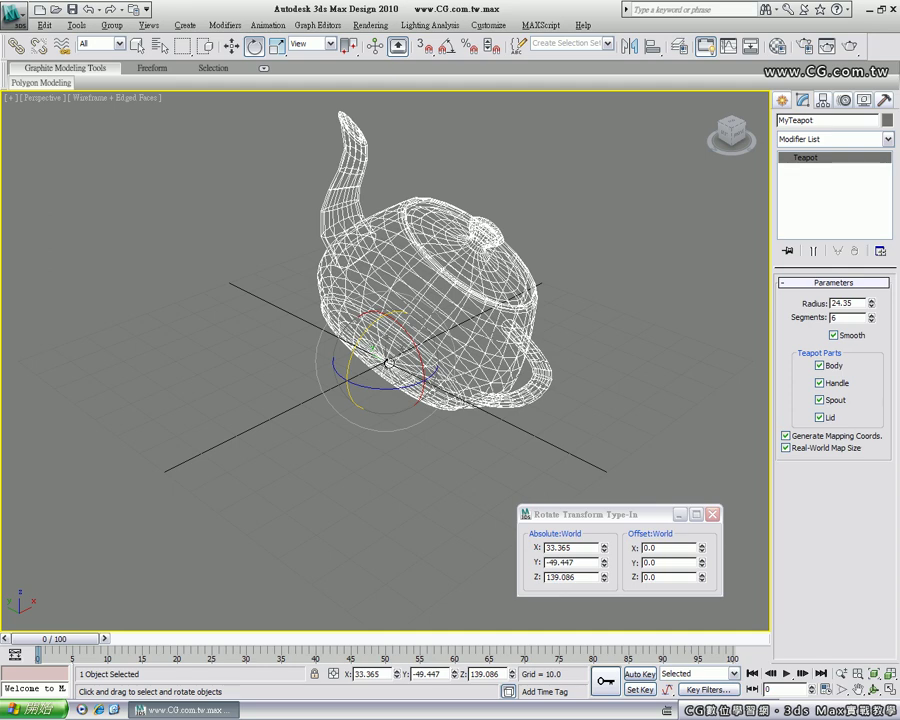
{"action": "key", "text": "ctrl+z"}
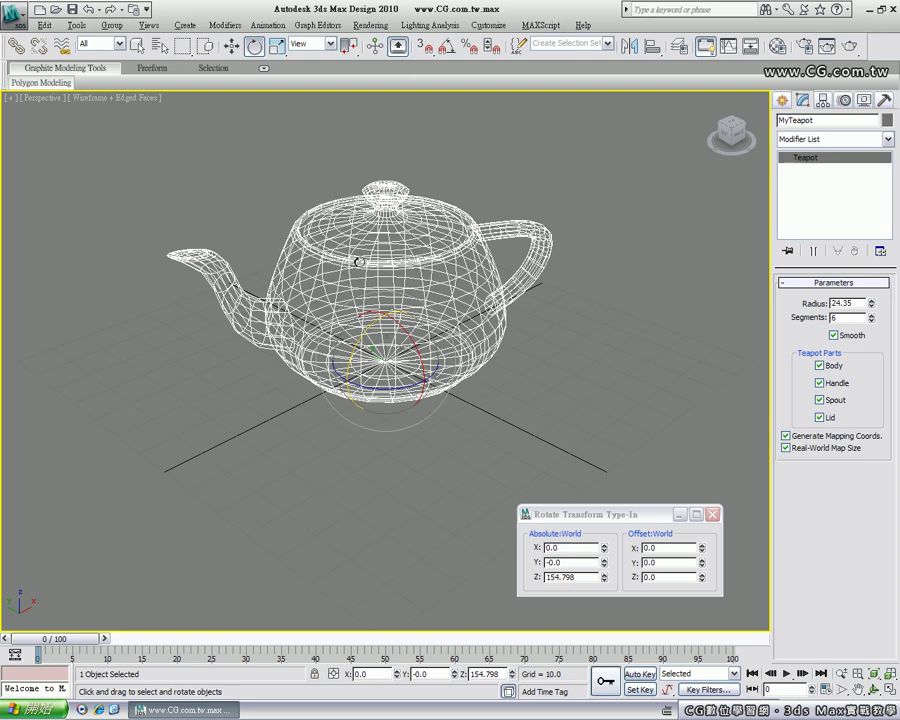
{"action": "key", "text": "F3"}
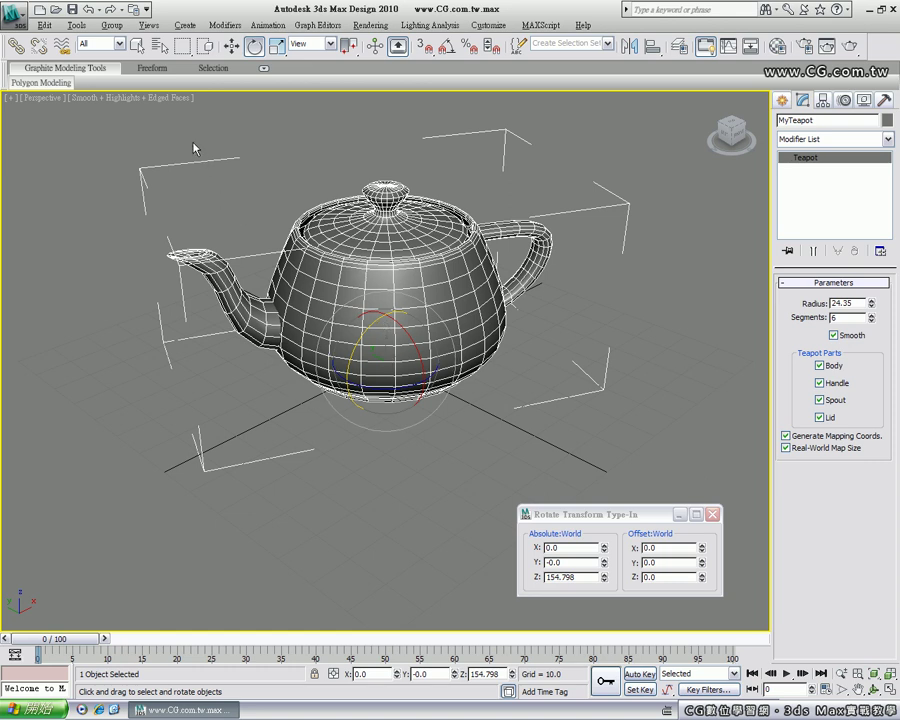
Step: Turn Edged Faces off, switch to Select and Move, and toggle Edged Faces back on
{"action": "left_click", "coordinate": [158, 98]}
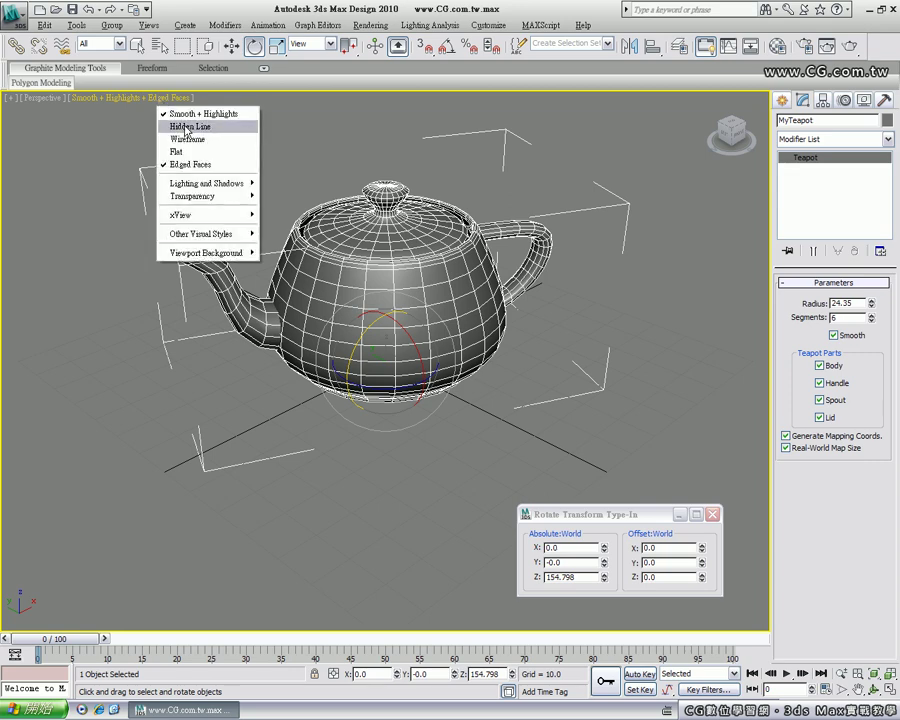
{"action": "left_click", "coordinate": [188, 164]}
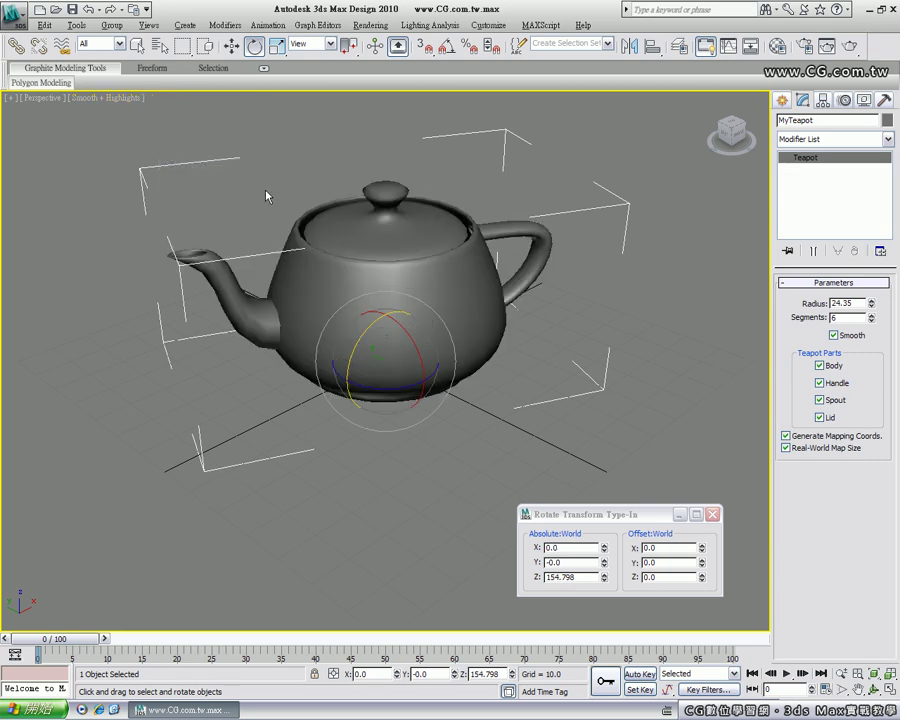
{"action": "key", "text": "w"}
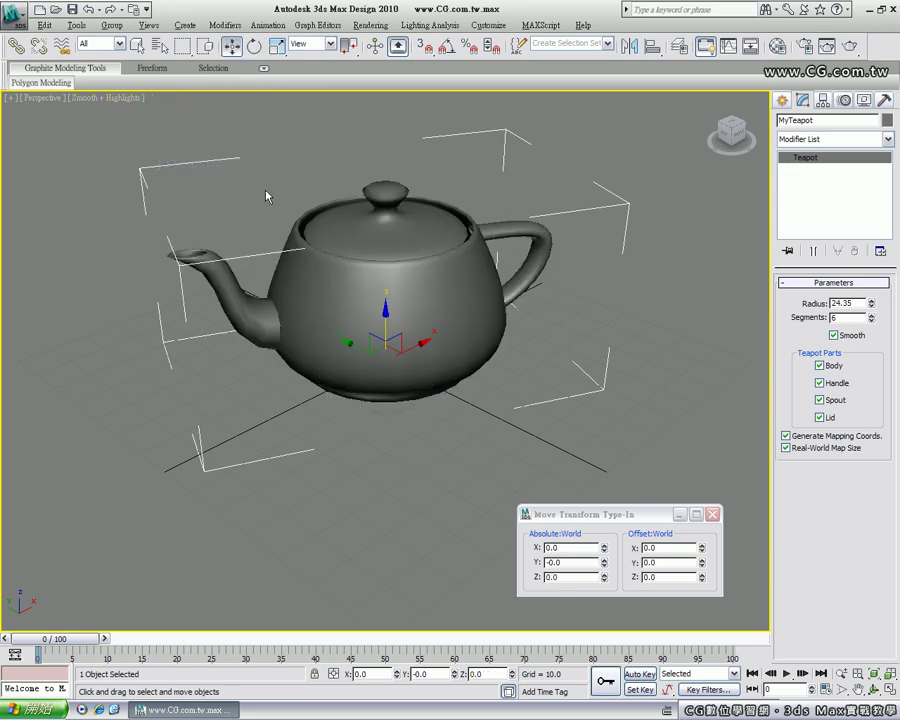
{"action": "key", "text": "F4"}
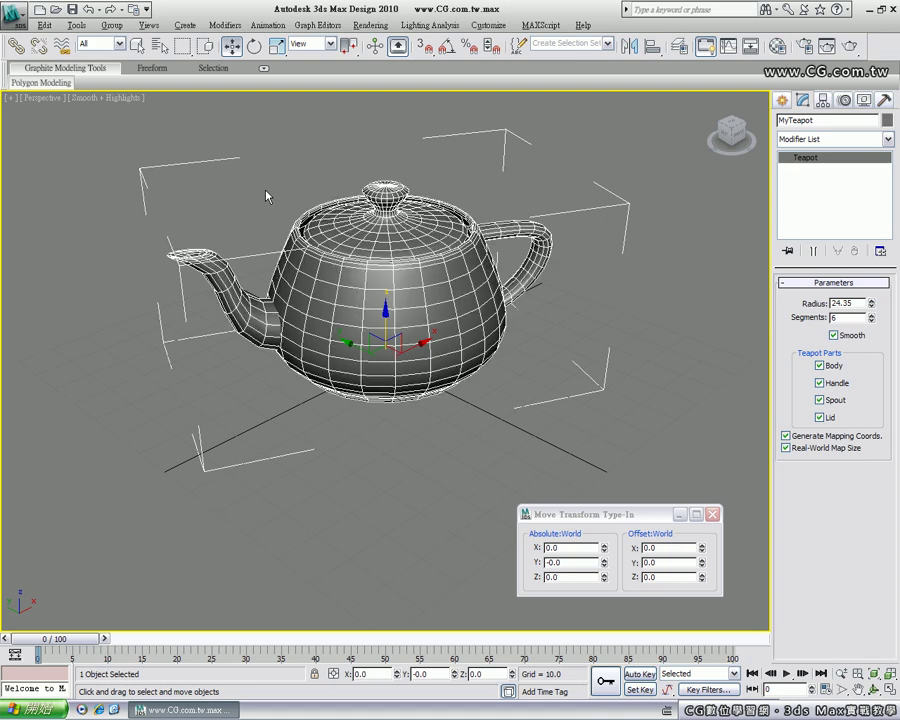
{"action": "key", "text": "F4"}
{"action": "key", "text": "F4"}
{"action": "key", "text": "F4"}
{"action": "key", "text": "F4"}
Step: Reselect the teapot and reset its Z position to 0
{"action": "left_click", "coordinate": [446, 416]}
{"action": "key", "text": "F4"}
{"action": "left_click", "coordinate": [387, 372]}
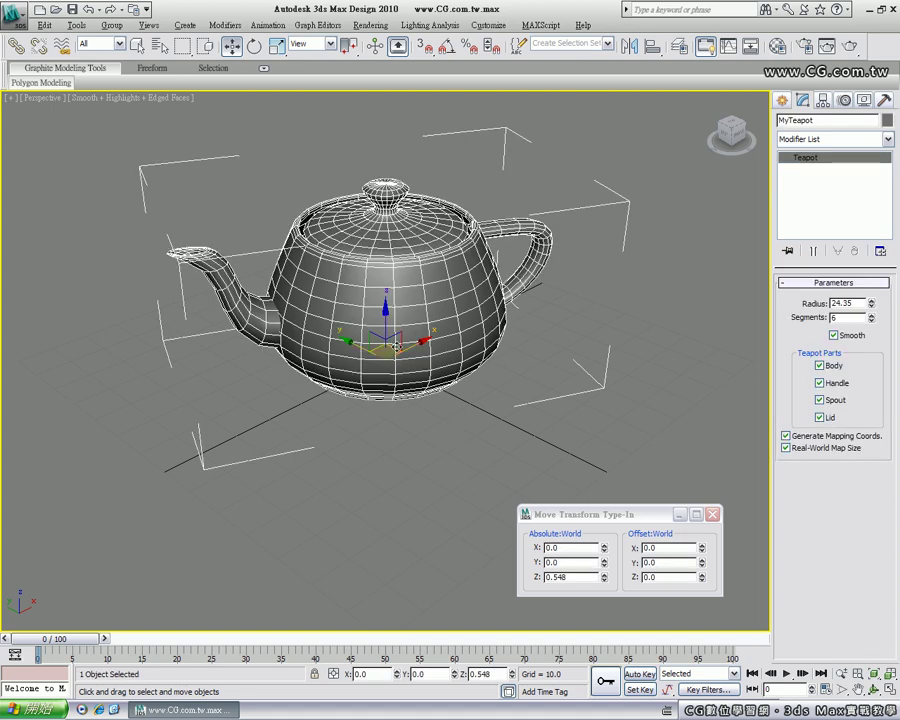
{"action": "right_click", "coordinate": [603, 577]}
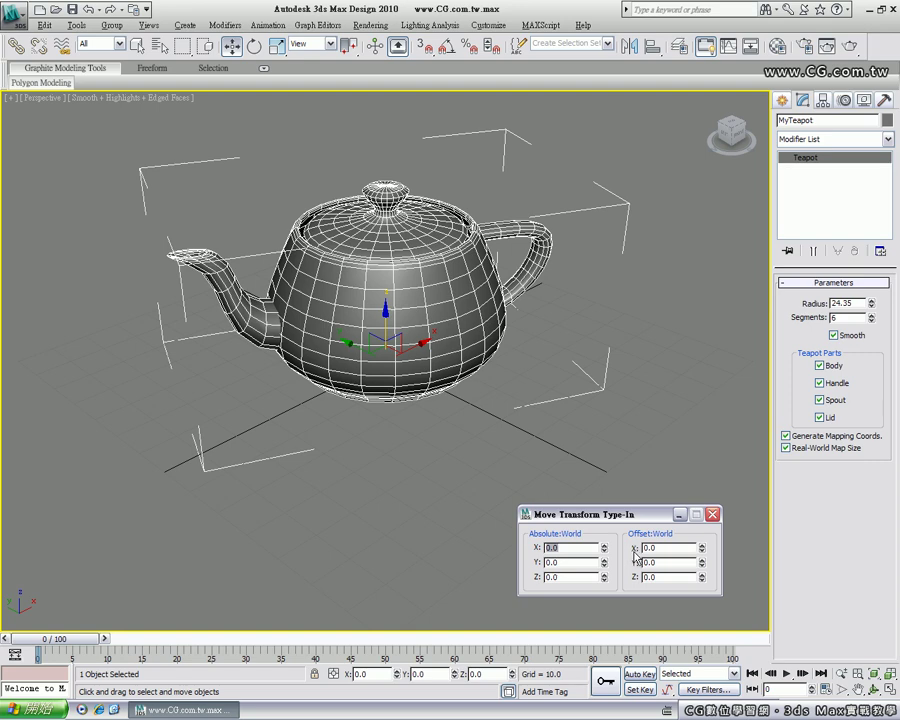
{"action": "double_click", "coordinate": [654, 549]}
{"action": "type", "text": "10"}
{"action": "key", "text": "Return"}
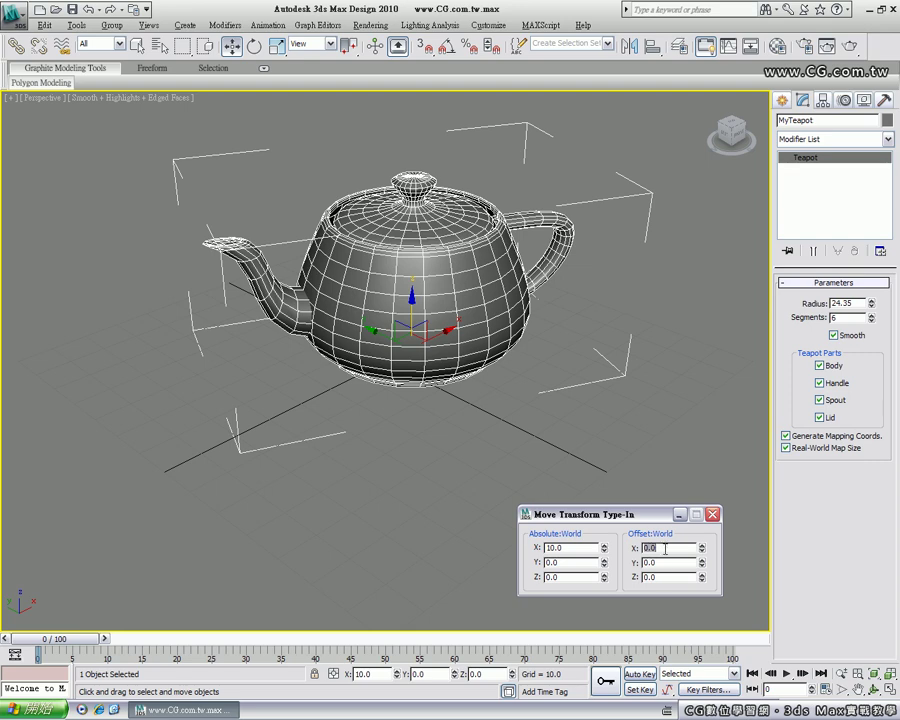
{"action": "key", "text": "Return"}
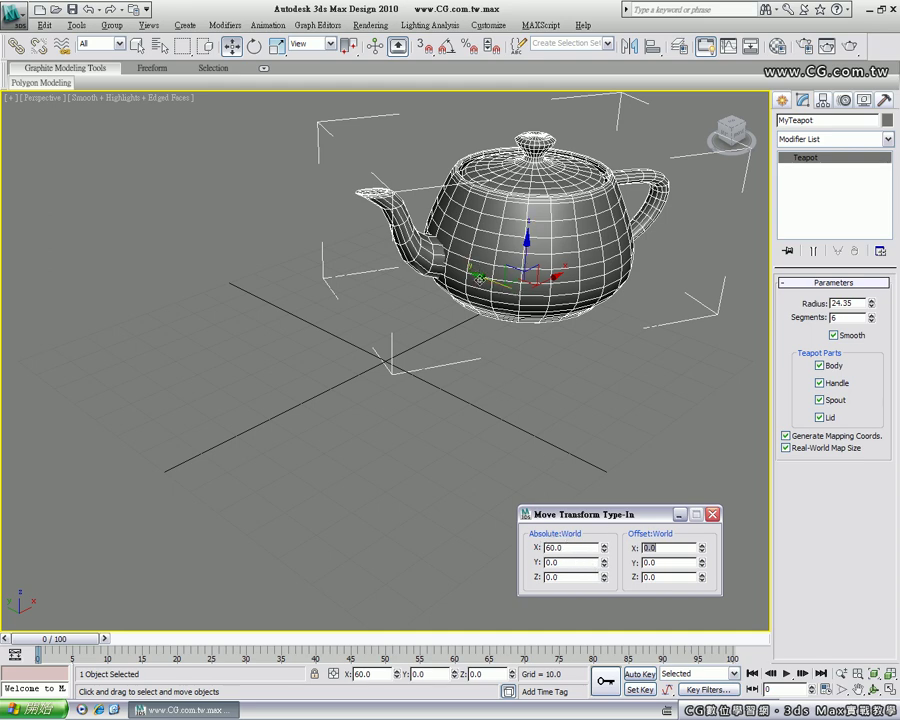
{"action": "right_click", "coordinate": [603, 550]}
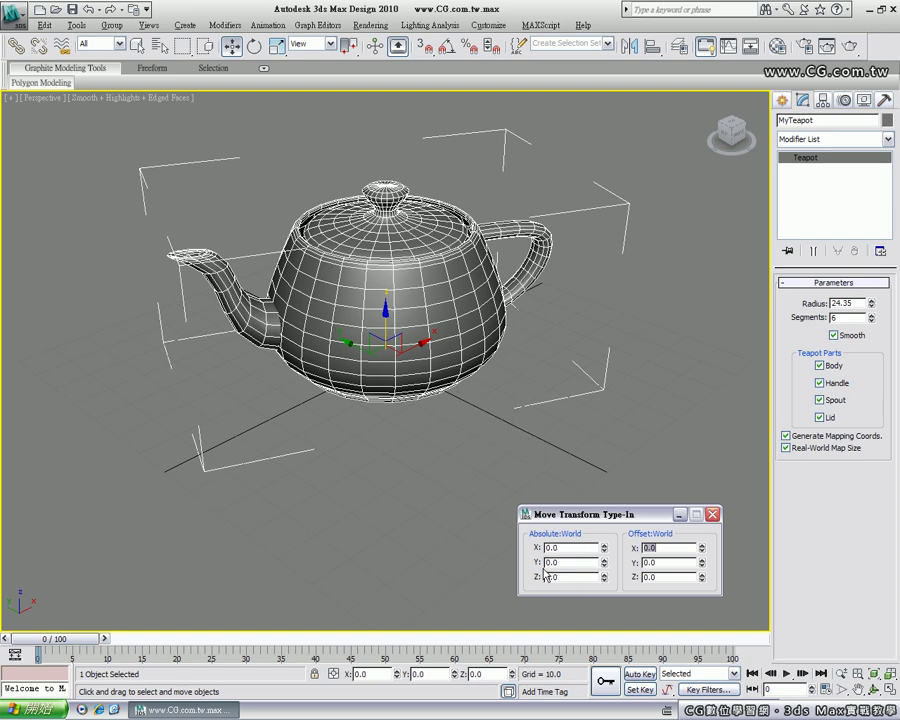
{"action": "double_click", "coordinate": [652, 563]}
{"action": "type", "text": "30"}
{"action": "key", "text": "Return"}
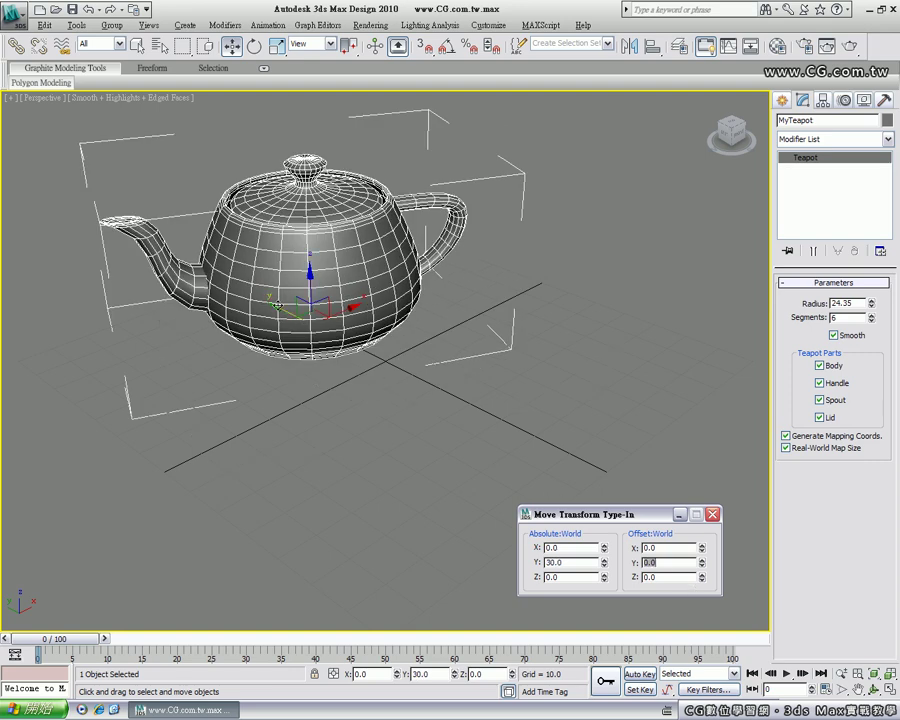
{"action": "right_click", "coordinate": [604, 565]}
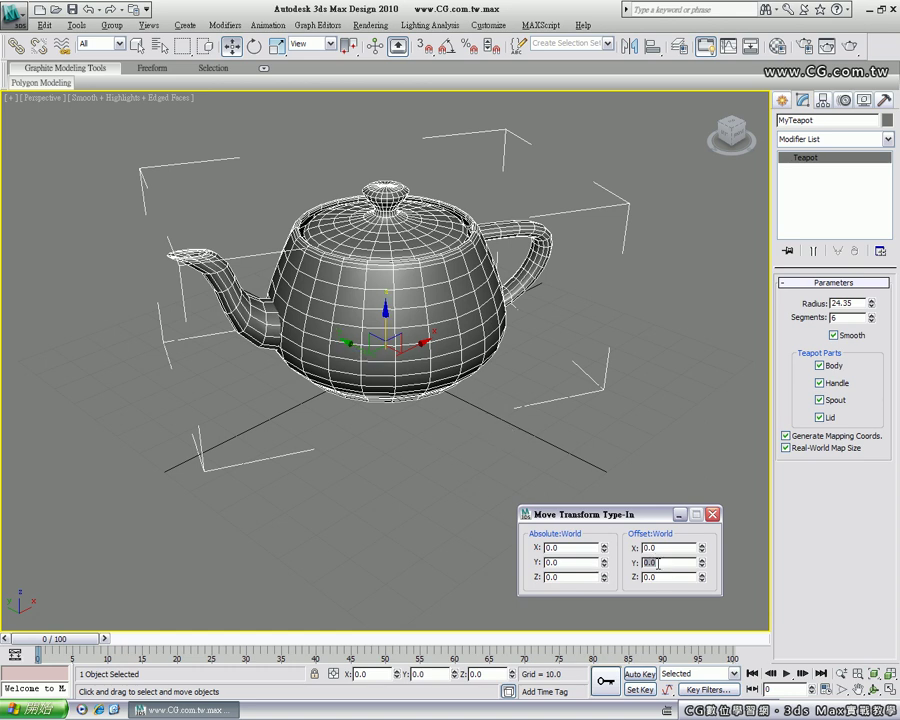
{"action": "type", "text": "-30"}
{"action": "key", "text": "Return"}
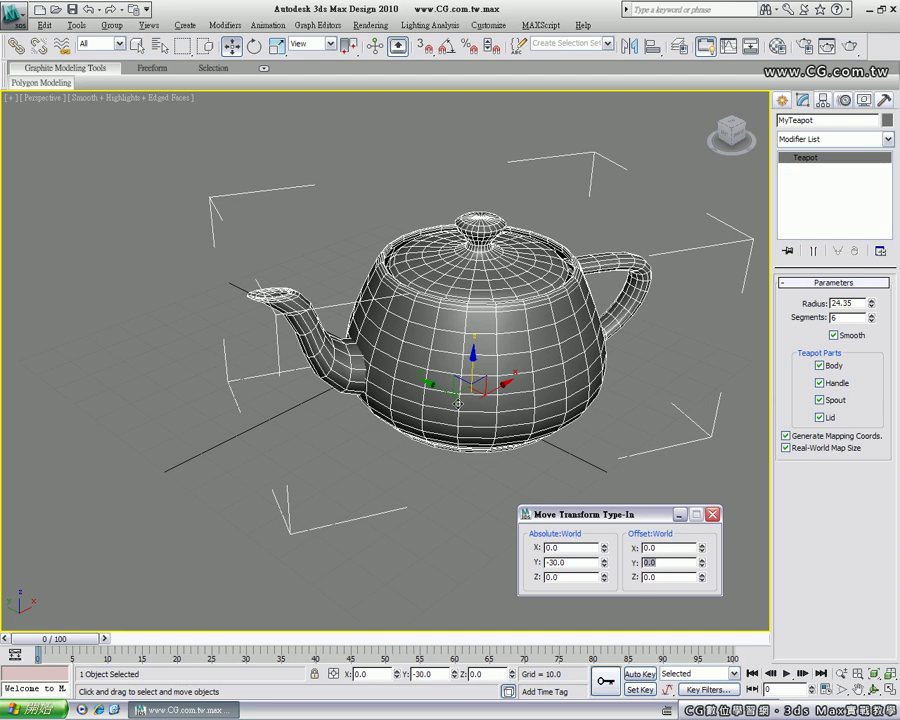
{"action": "key", "text": "ctrl+z"}
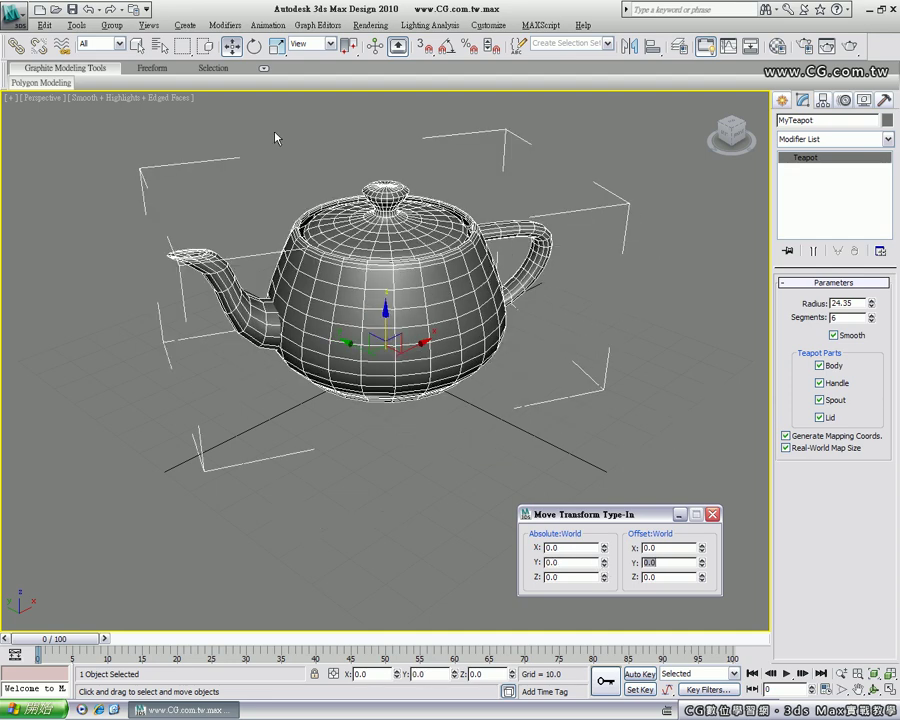
Step: Zero the teapot's Z rotation, then apply Z offsets of 90 and 180 to reach -90
{"action": "left_click", "coordinate": [253, 47]}
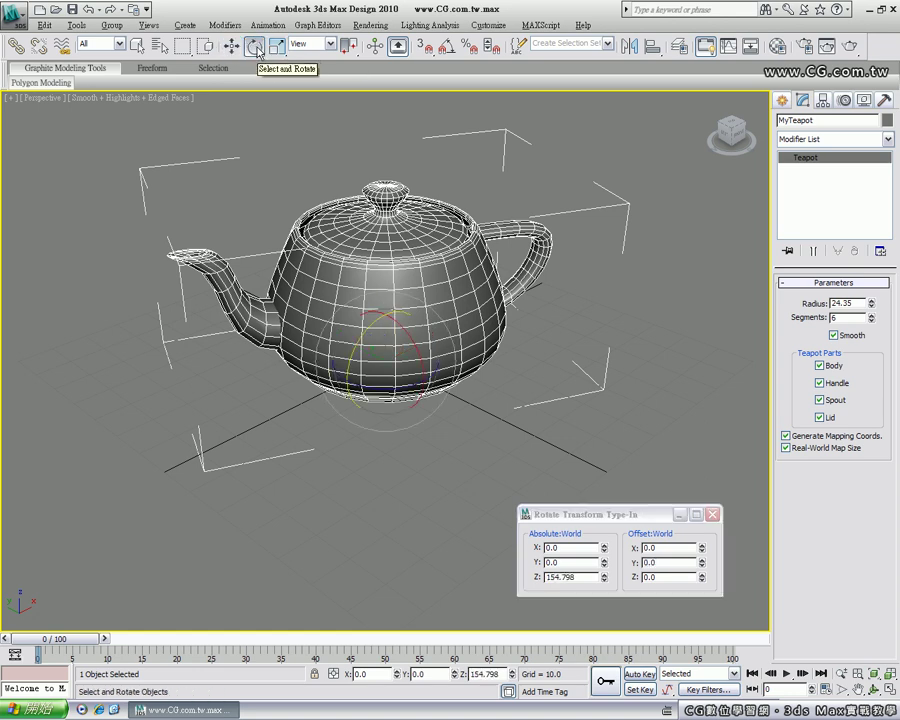
{"action": "left_click", "coordinate": [556, 527]}
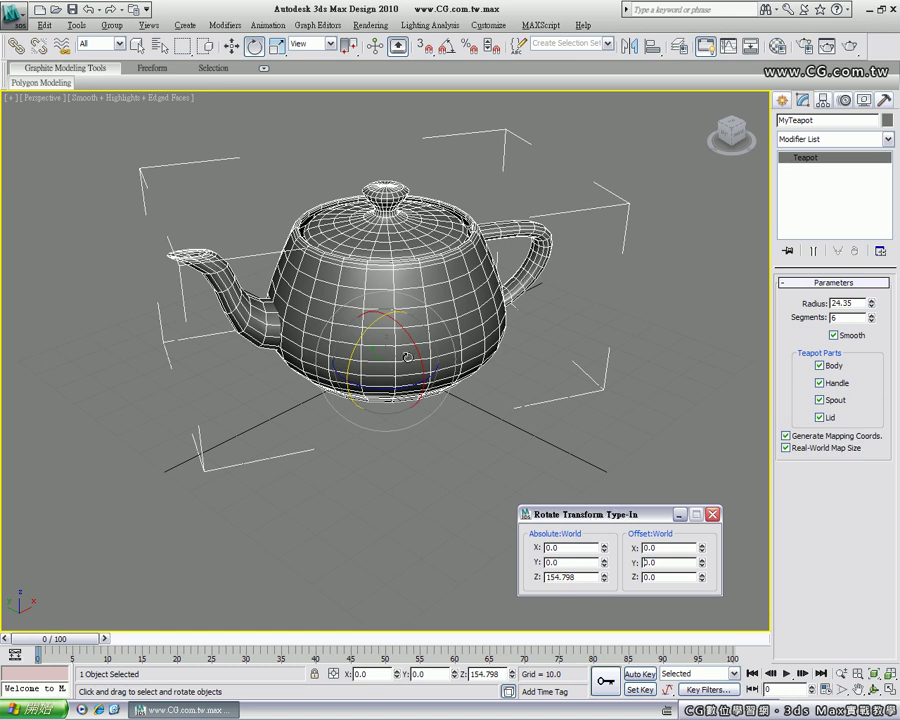
{"action": "right_click", "coordinate": [604, 580]}
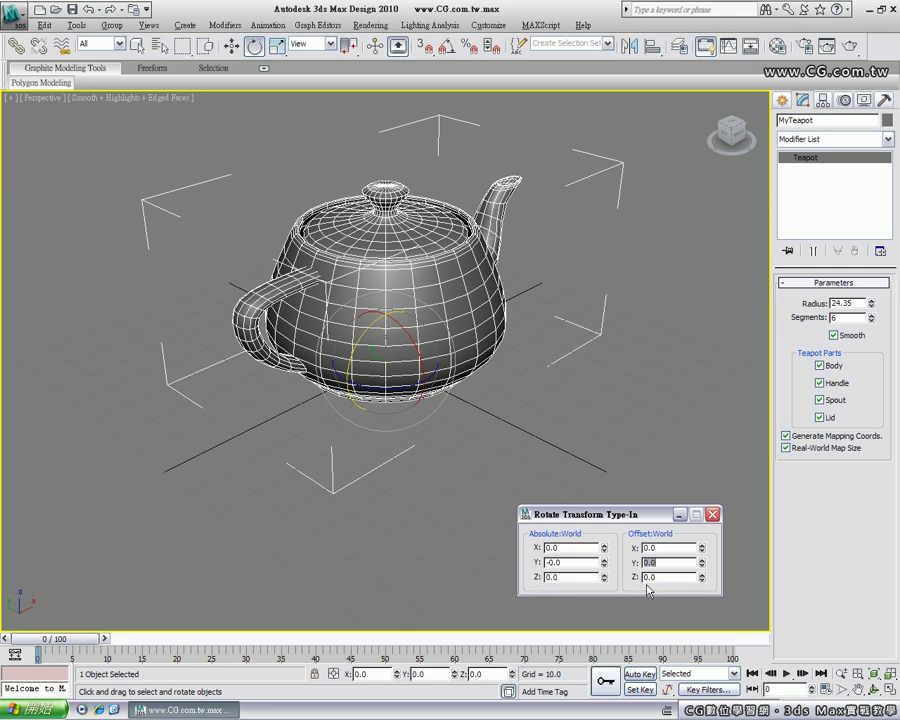
{"action": "key", "text": "Tab"}
{"action": "type", "text": "9"}
{"action": "key", "text": "Return"}
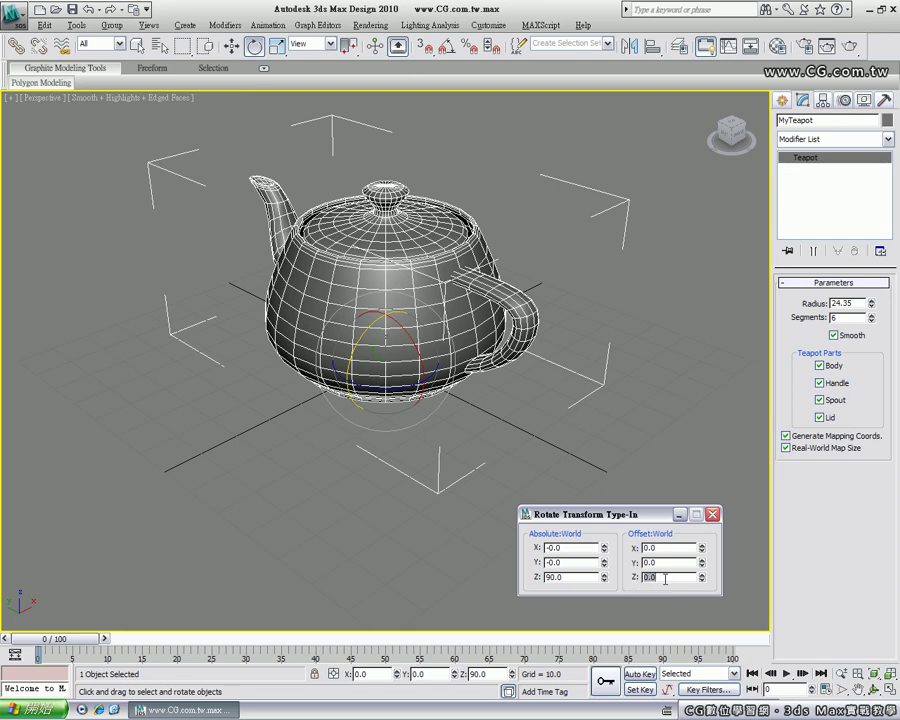
{"action": "key", "text": "Return"}
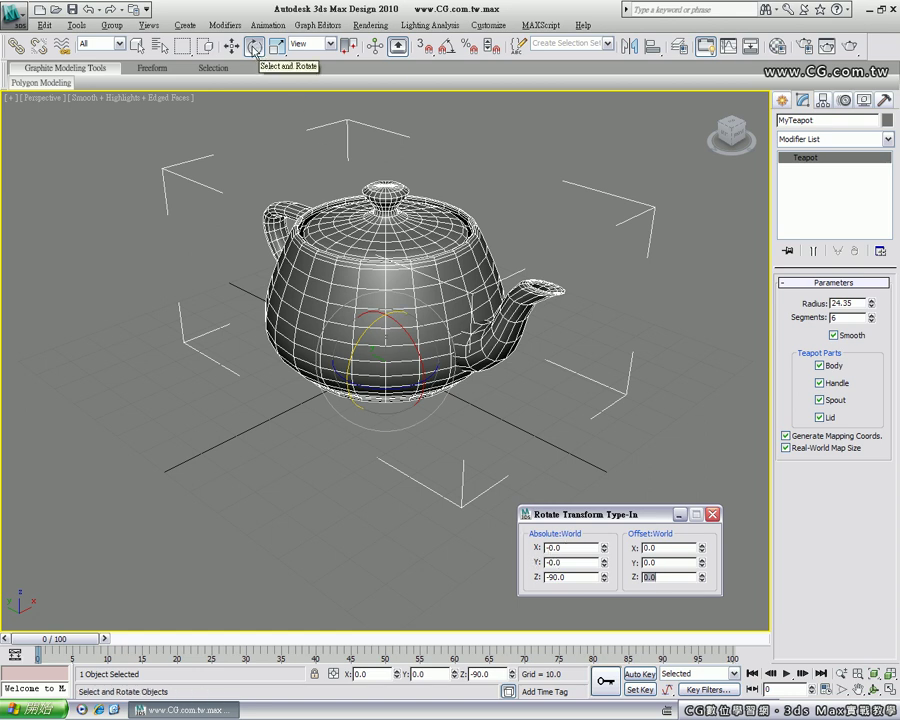
Step: Switch to Select and Scale and zero the teapot's X, Y and Z scale spinners
{"action": "left_click", "coordinate": [278, 46]}
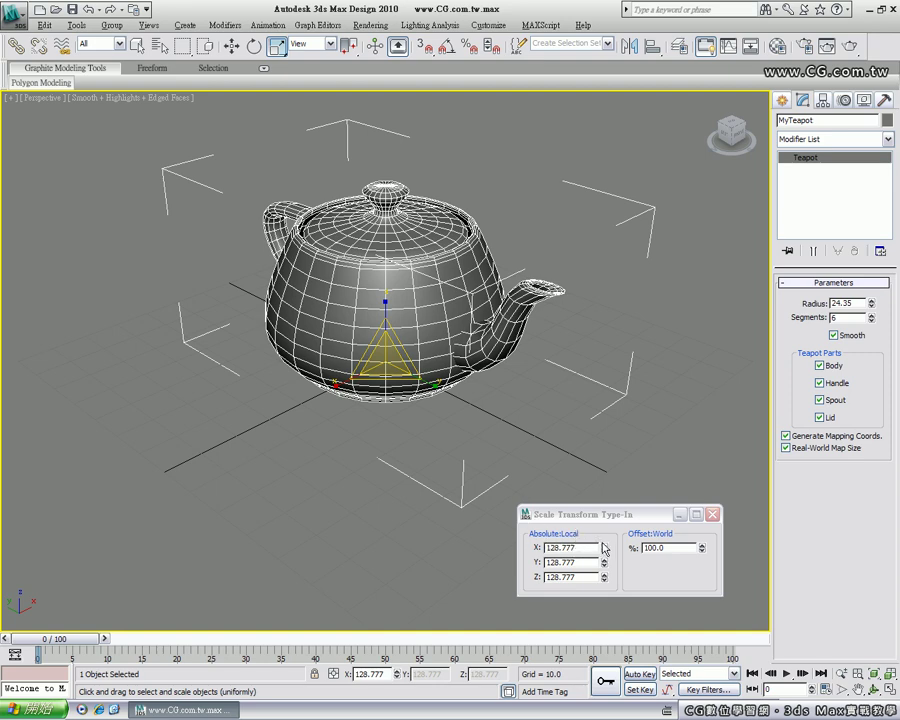
{"action": "right_click", "coordinate": [604, 551]}
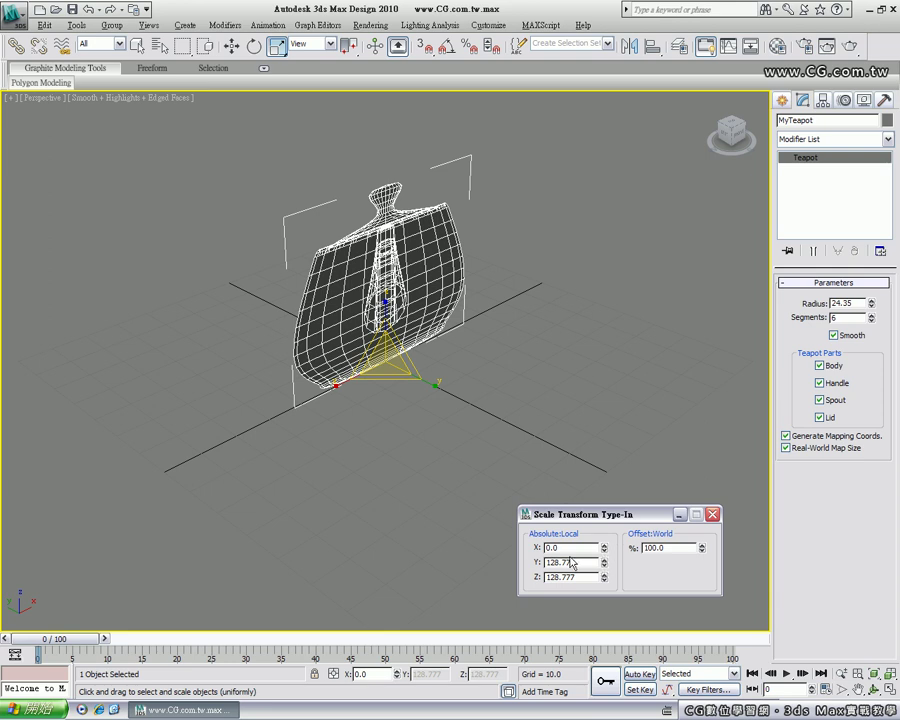
{"action": "right_click", "coordinate": [604, 562]}
{"action": "right_click", "coordinate": [604, 577]}
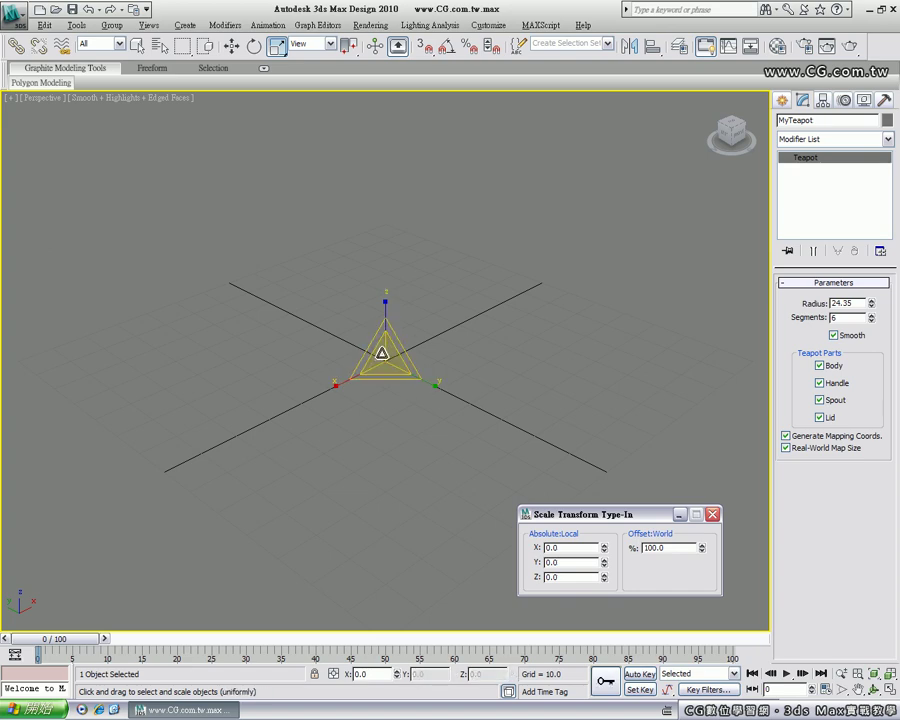
Step: Enter 100 for the teapot's absolute X, Y and Z scale
{"action": "double_click", "coordinate": [556, 548]}
{"action": "type", "text": "100"}
{"action": "key", "text": "Tab"}
{"action": "type", "text": "100"}
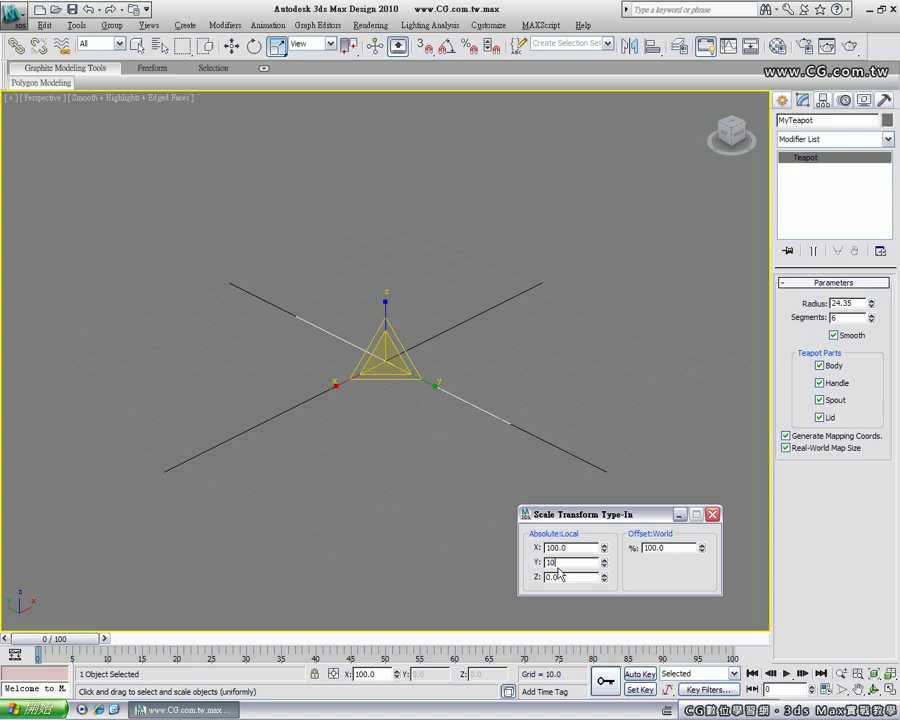
{"action": "key", "text": "Tab"}
{"action": "type", "text": "100"}
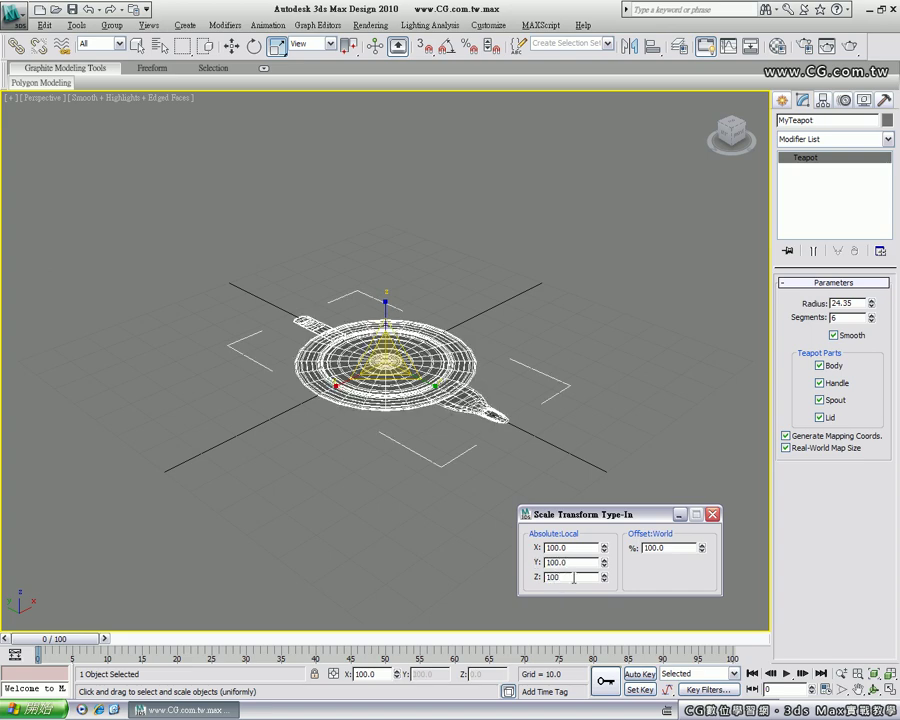
{"action": "key", "text": "Return"}
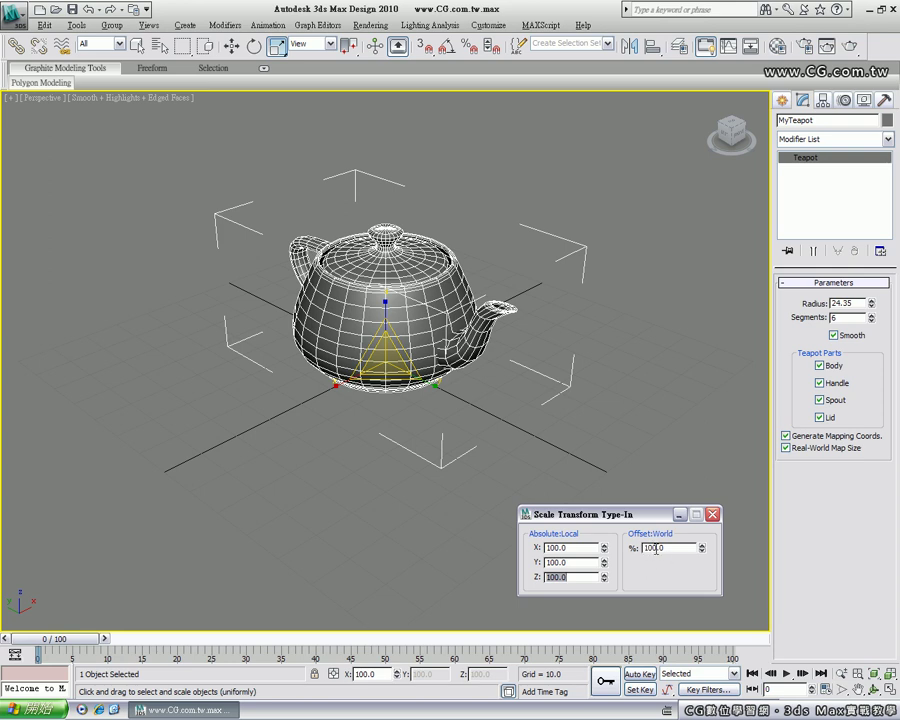
Step: Scale the teapot uniformly by 120% offset, then by 50%, ending at 60.0 on every axis
{"action": "double_click", "coordinate": [672, 548]}
{"action": "type", "text": "120"}
{"action": "key", "text": "Return"}
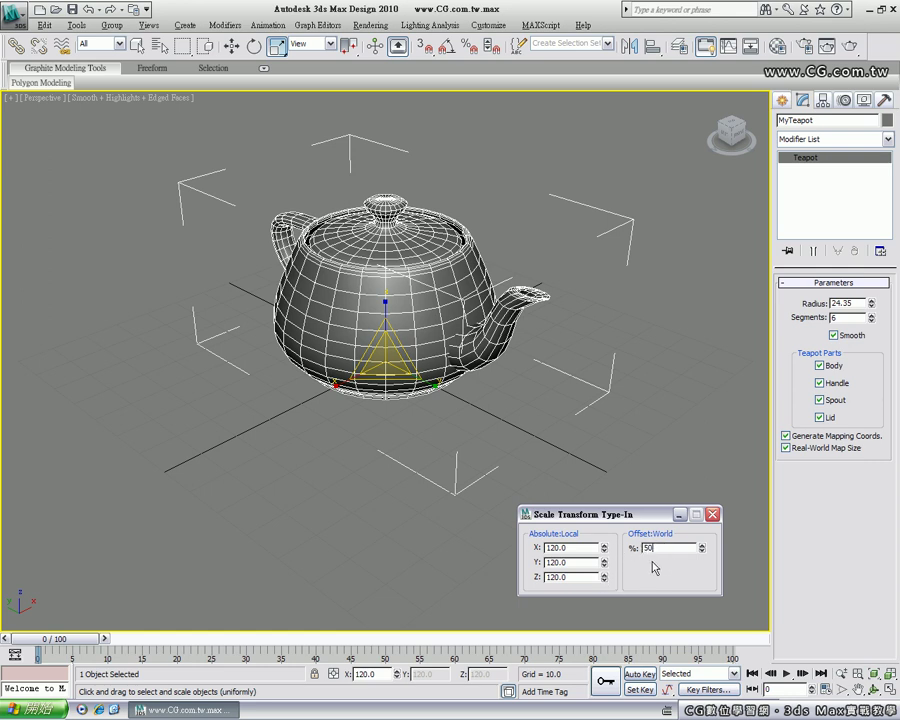
{"action": "key", "text": "Return"}
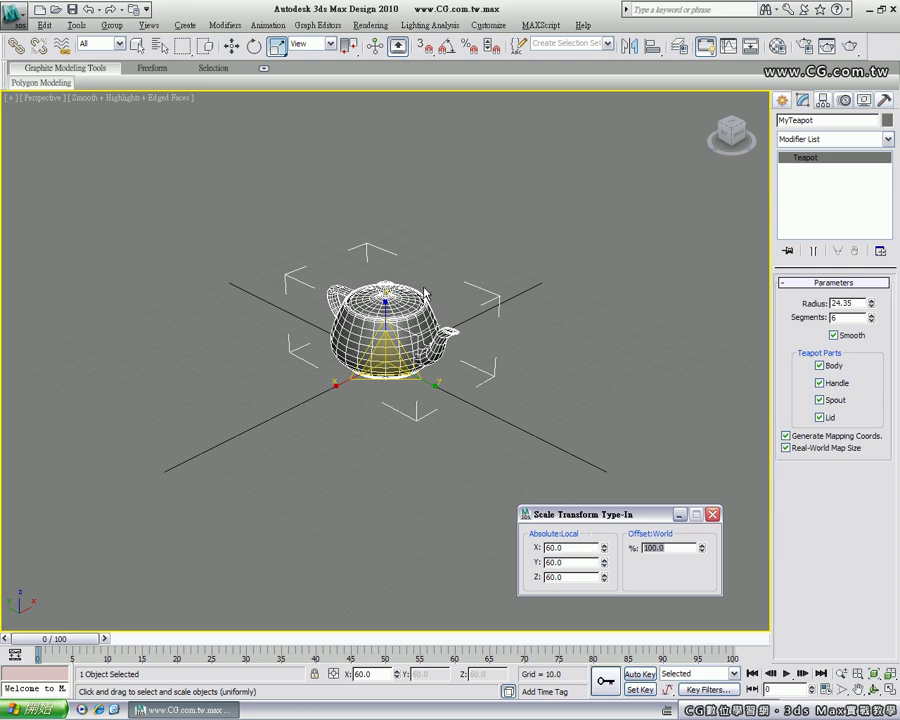
Step: Set the teapot's absolute X, Y and Z scale to 100
{"action": "left_click", "coordinate": [557, 548]}
{"action": "double_click", "coordinate": [571, 549]}
{"action": "type", "text": "100"}
{"action": "key", "text": "Tab"}
{"action": "type", "text": "100"}
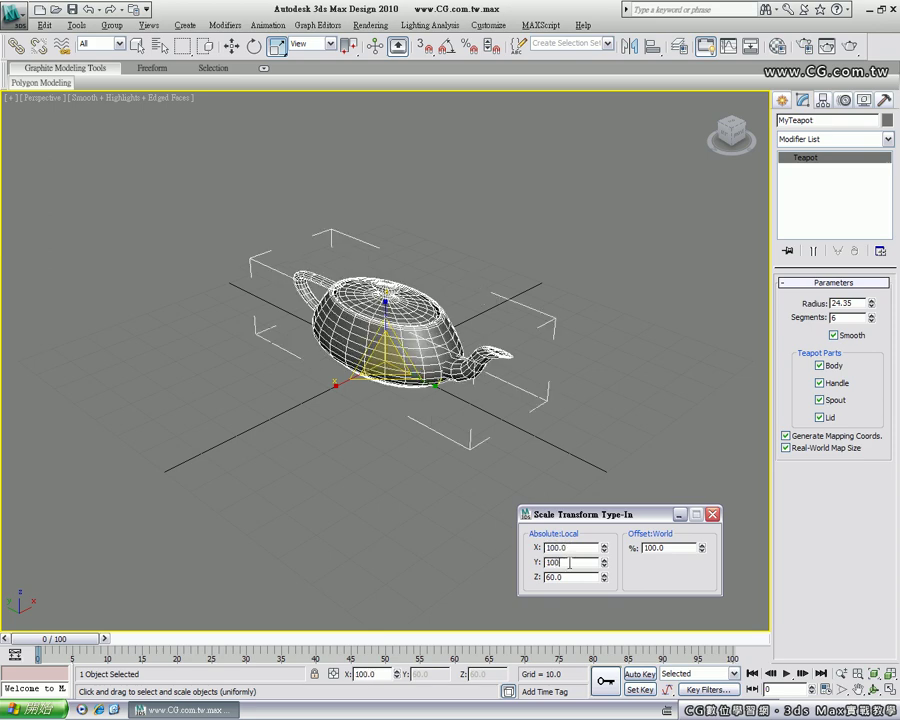
{"action": "key", "text": "Tab"}
{"action": "type", "text": "100"}
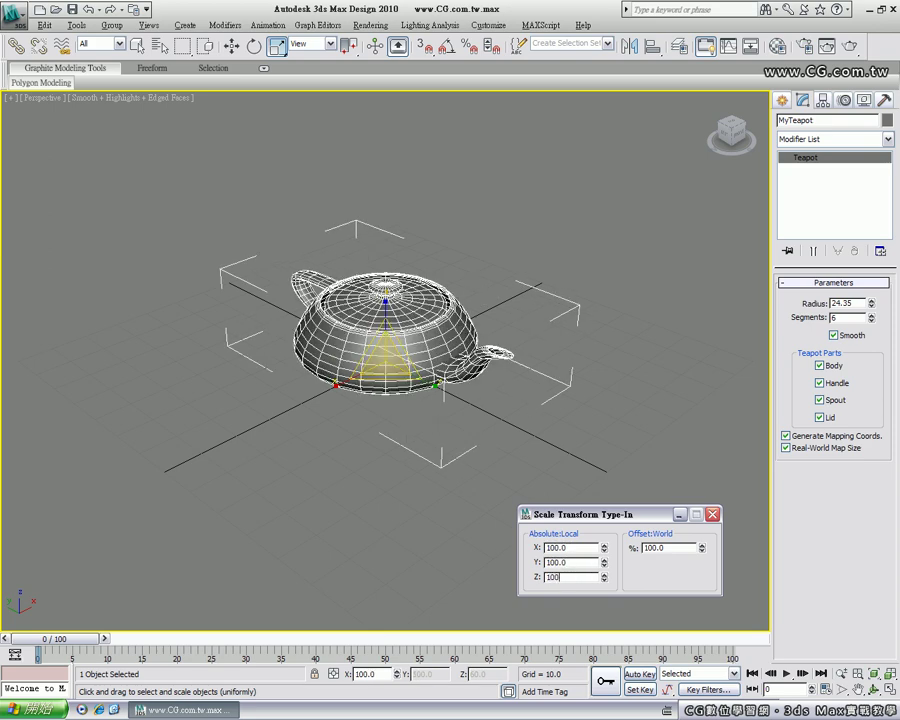
{"action": "key", "text": "Return"}
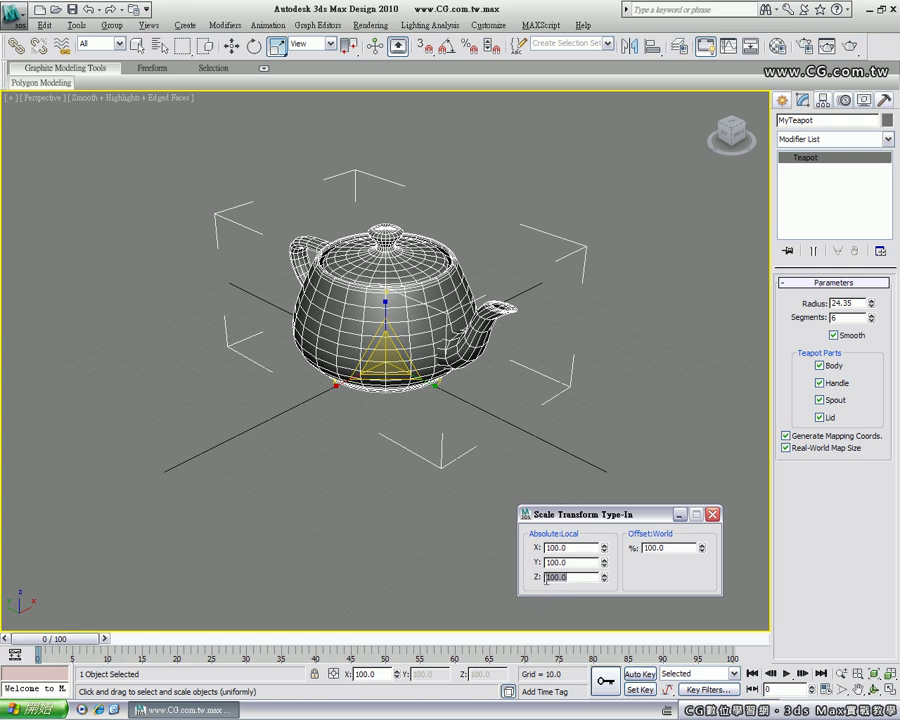
Step: Stretch the teapot's Z scale to 180, then 160, then back to 100
{"action": "type", "text": "180"}
{"action": "key", "text": "Return"}
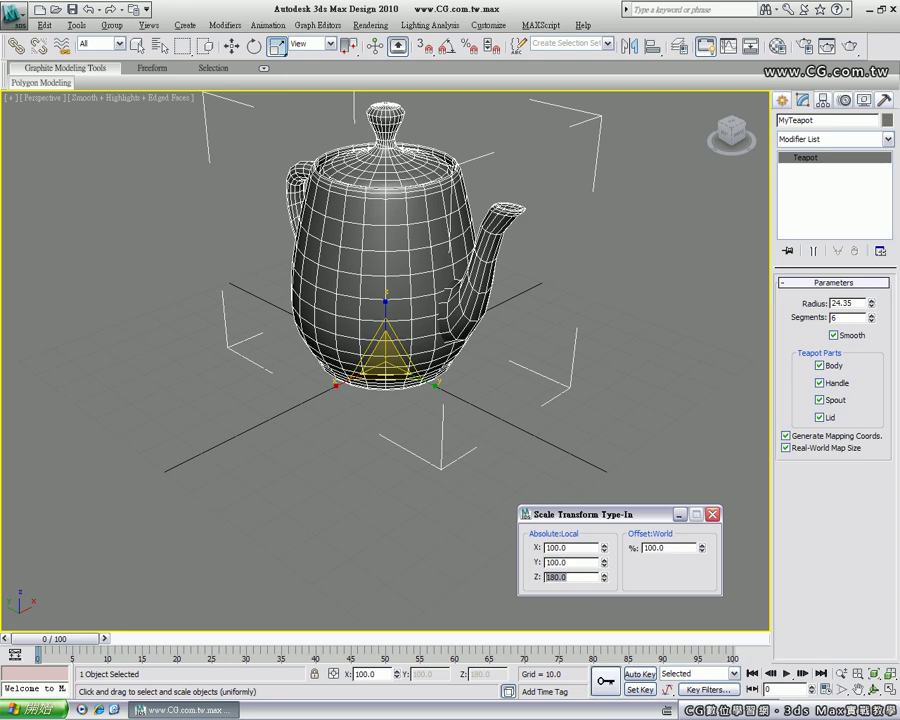
{"action": "type", "text": "160"}
{"action": "key", "text": "Return"}
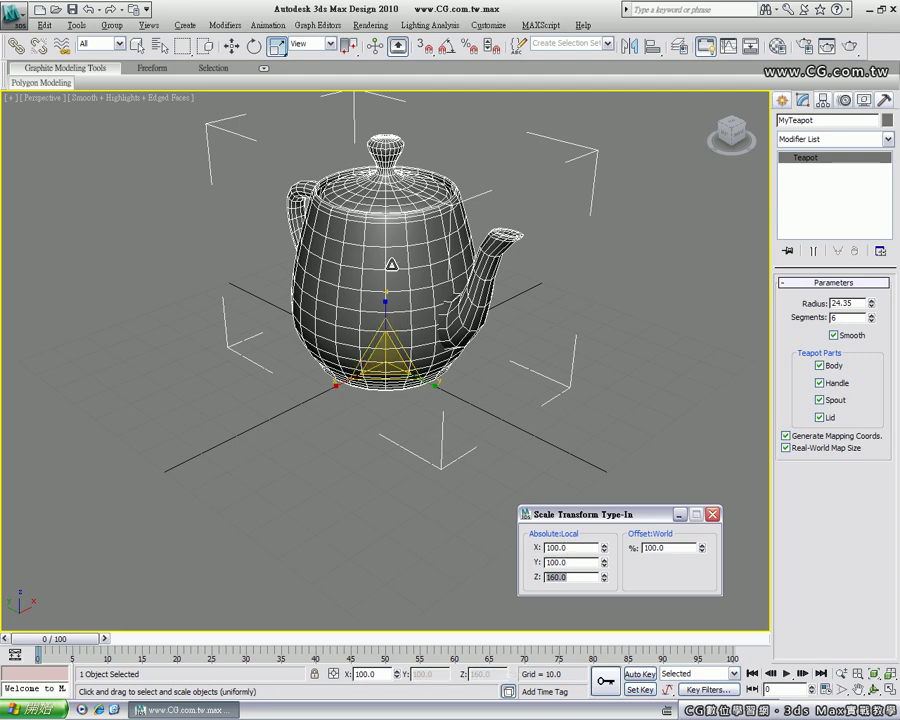
{"action": "type", "text": "100"}
{"action": "key", "text": "Return"}
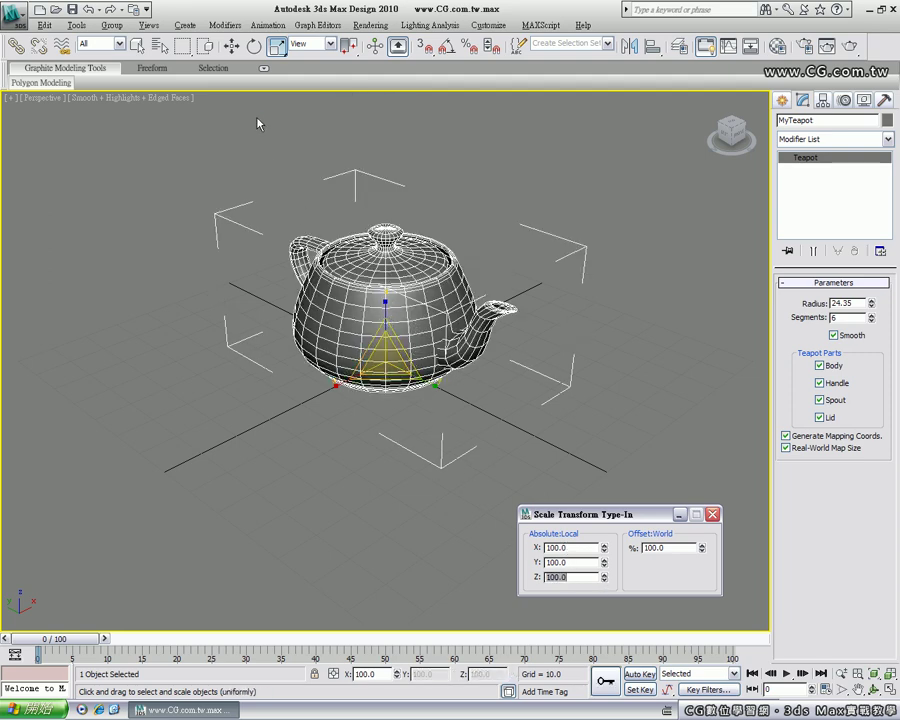
Step: Switch to Select and Move and reselect the teapot
{"action": "left_click", "coordinate": [230, 46]}
{"action": "left_click", "coordinate": [476, 257]}
{"action": "left_click", "coordinate": [455, 265]}
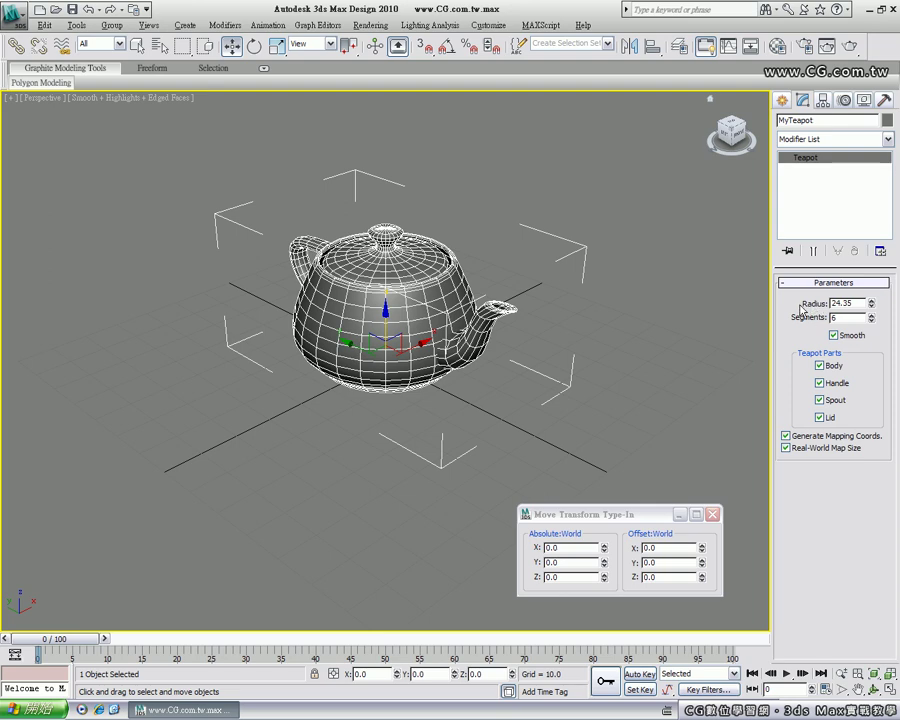
Step: Set the teapot's Radius to 30 and close the Move Transform Type-In window
{"action": "double_click", "coordinate": [840, 303]}
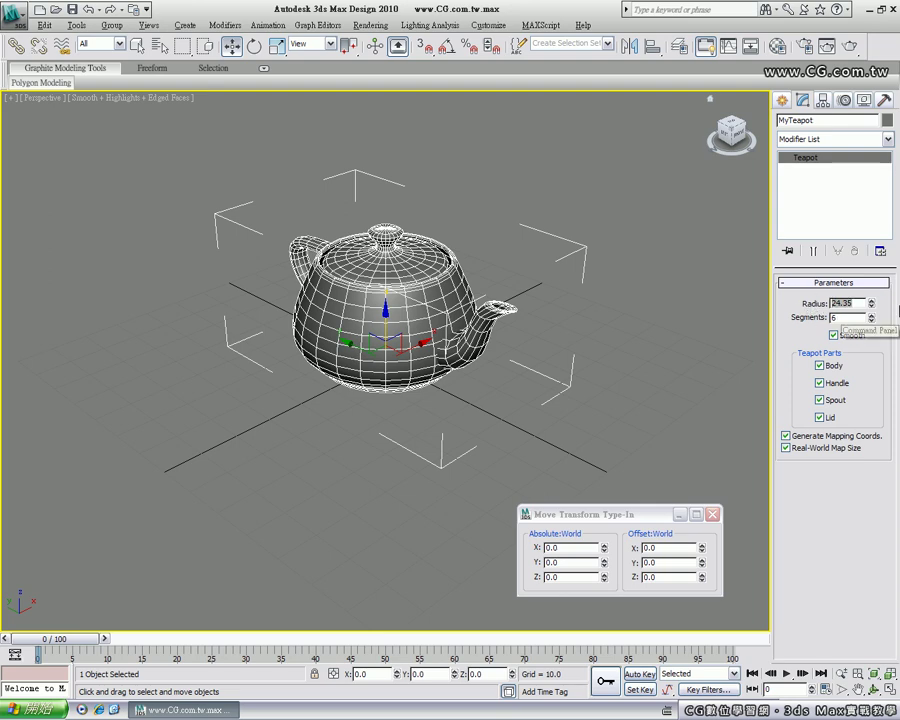
{"action": "type", "text": "30"}
{"action": "key", "text": "Return"}
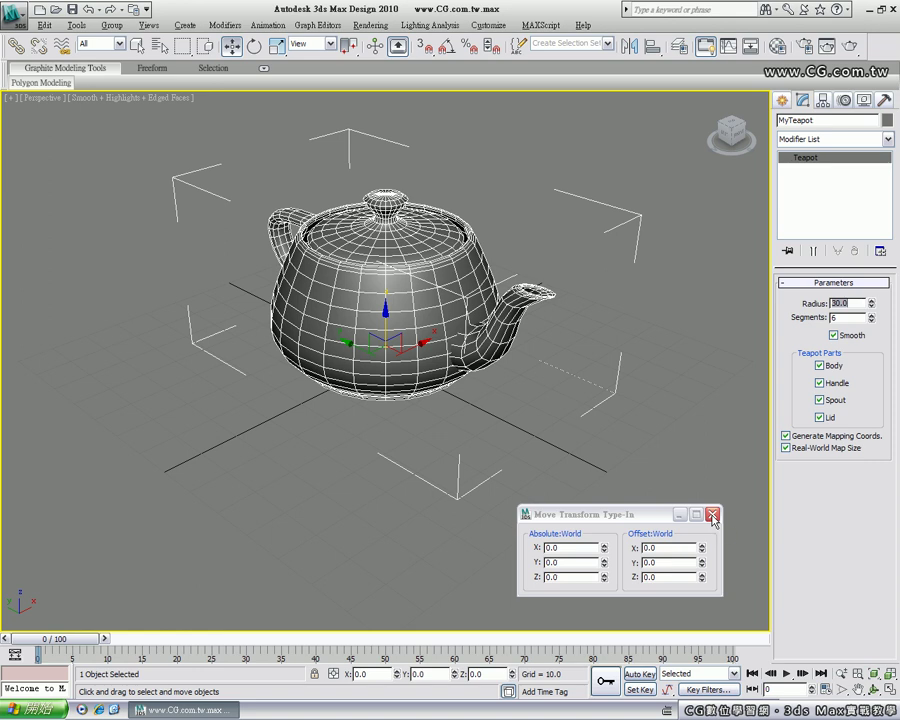
{"action": "left_click", "coordinate": [712, 515]}
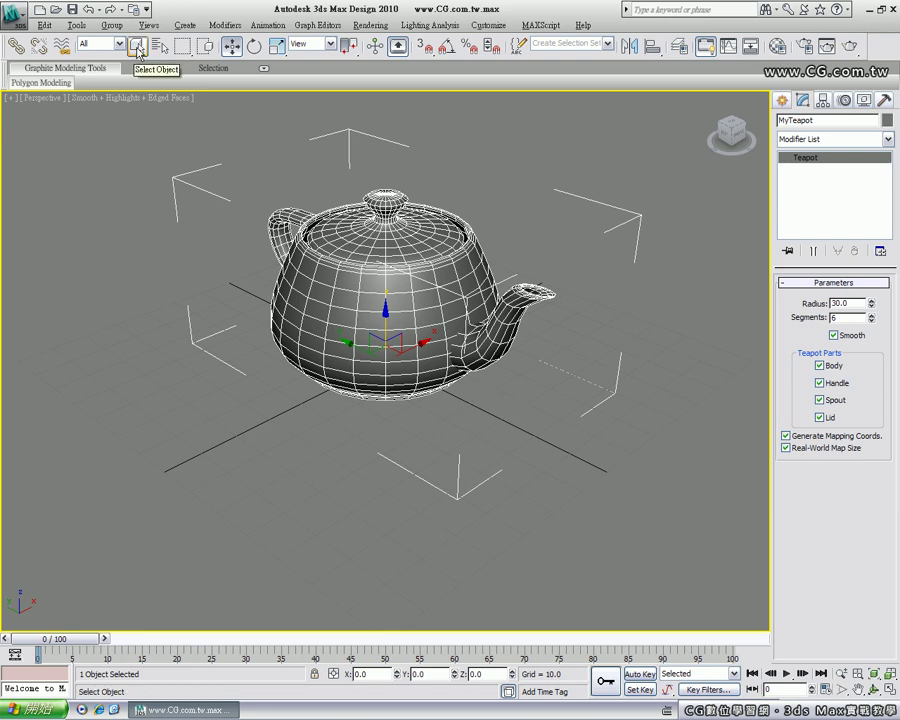
Step: Select the teapot and delete it
{"action": "left_click", "coordinate": [312, 182]}
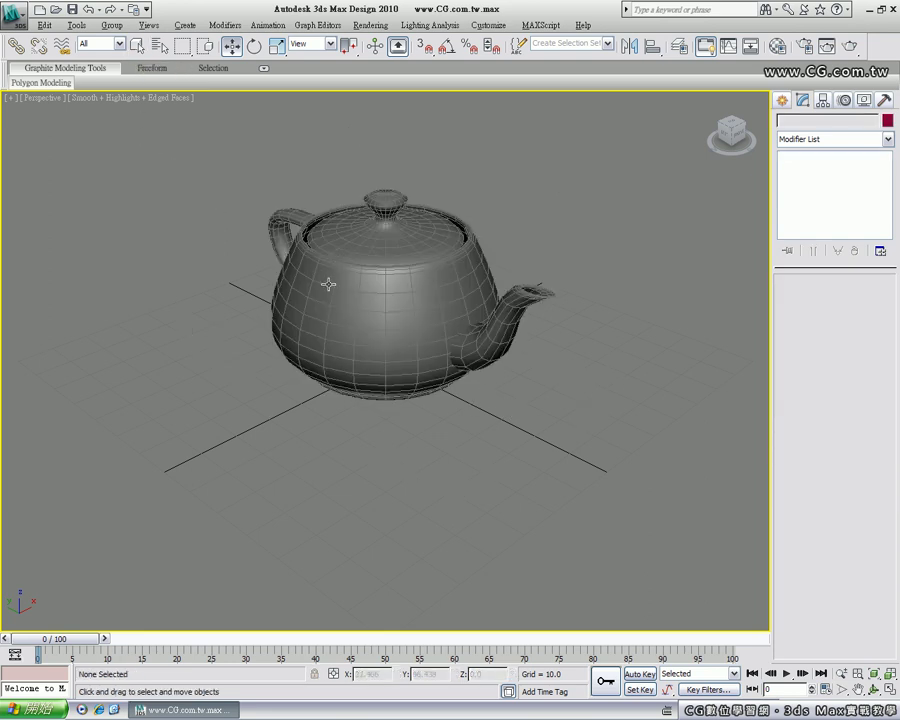
{"action": "left_click", "coordinate": [394, 316]}
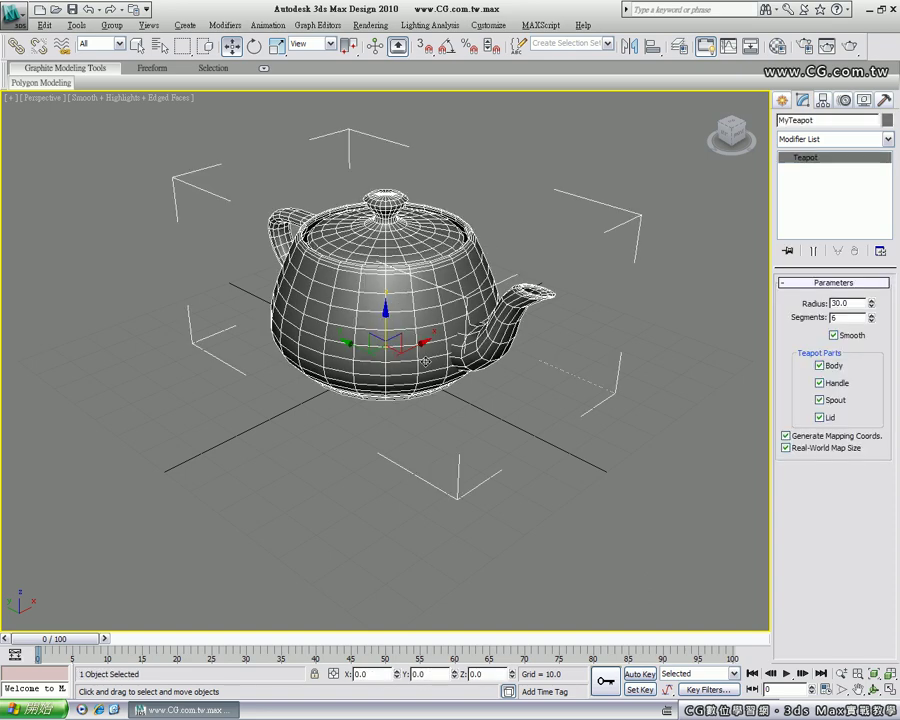
{"action": "key", "text": "Delete"}
Step: With the Box tool, drag out the first four boxes around the grid
{"action": "left_click", "coordinate": [782, 100]}
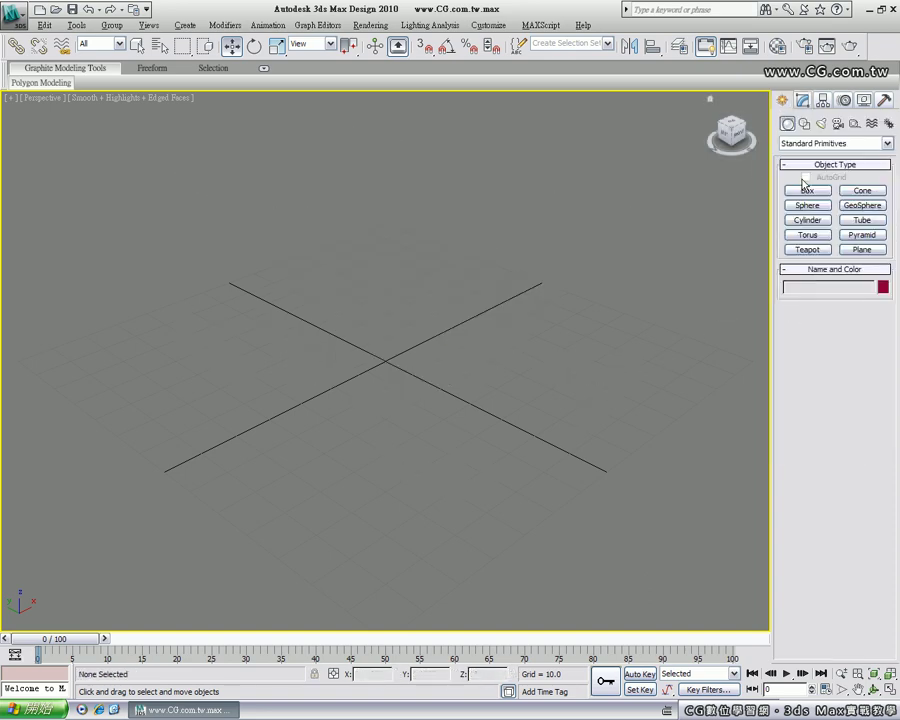
{"action": "left_click", "coordinate": [807, 189]}
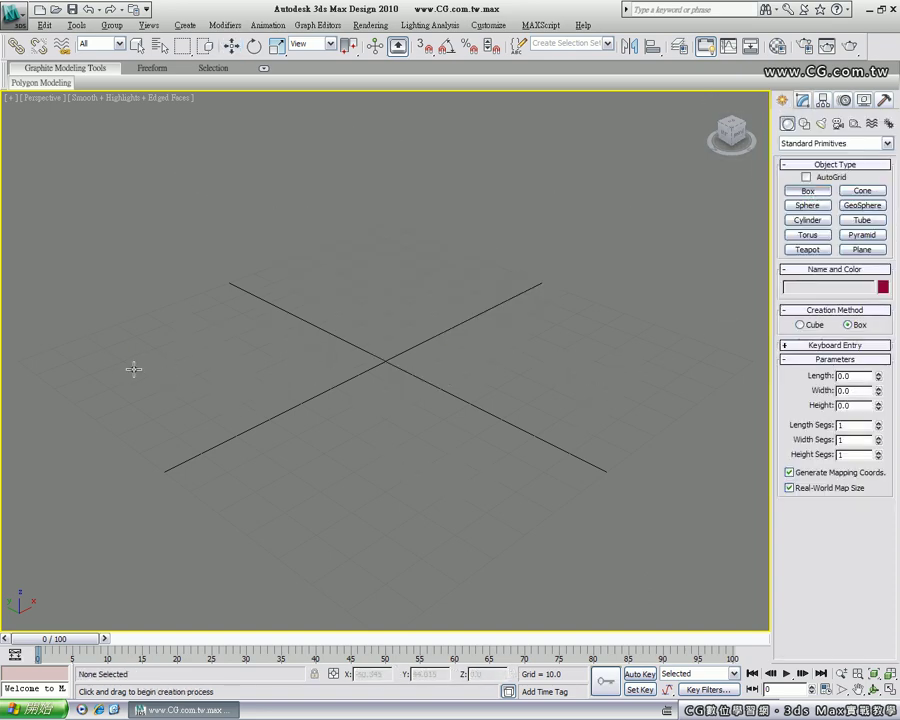
{"action": "left_click_drag", "start_coordinate": [134, 369], "coordinate": [268, 368]}
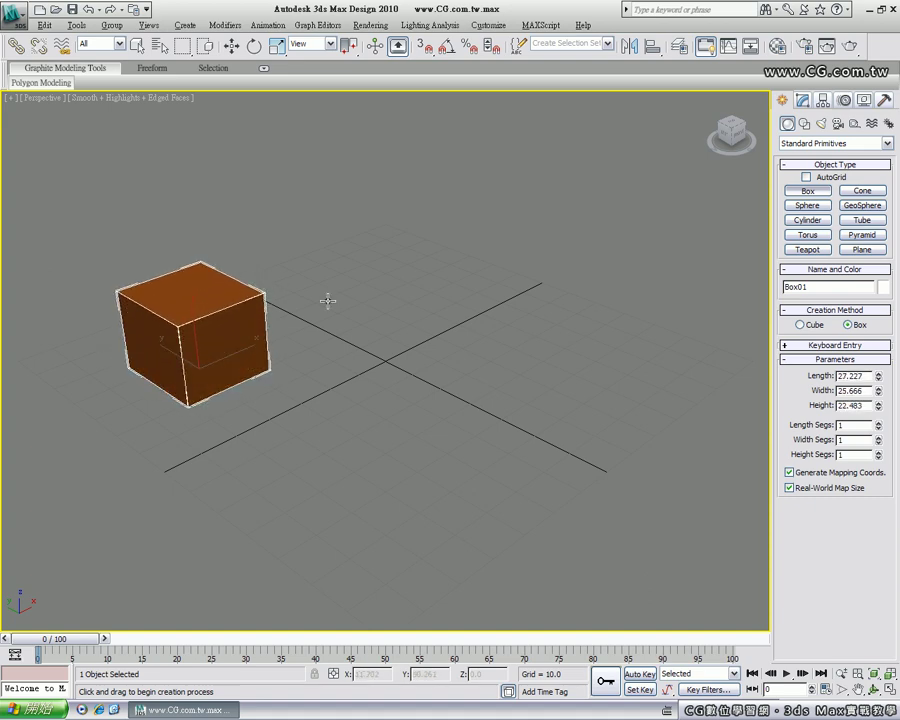
{"action": "left_click_drag", "start_coordinate": [328, 300], "coordinate": [476, 292]}
{"action": "left_click", "coordinate": [480, 222]}
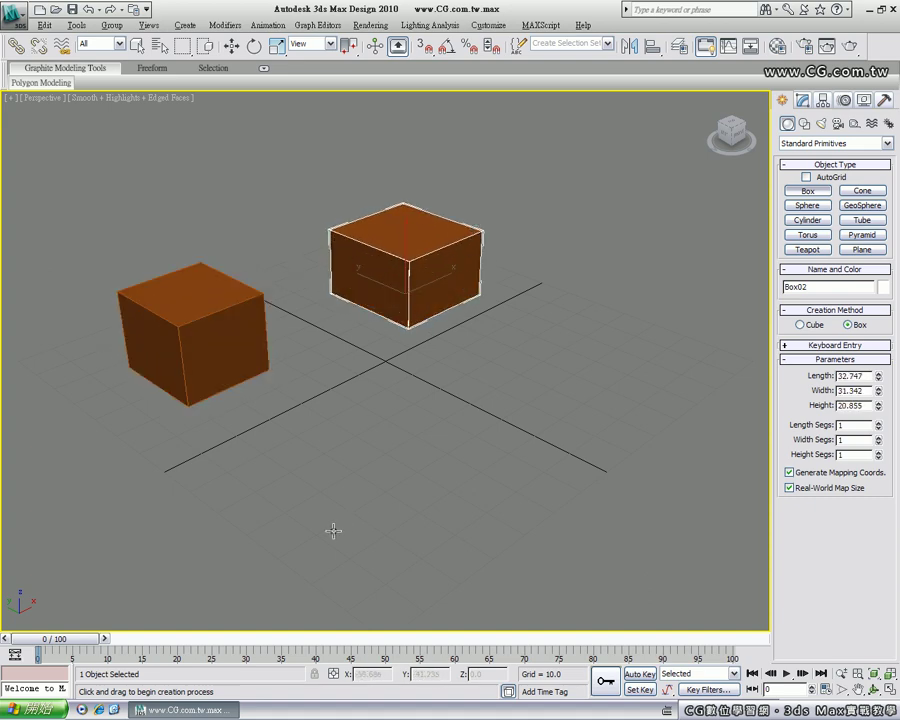
{"action": "left_click_drag", "start_coordinate": [335, 404], "coordinate": [431, 390]}
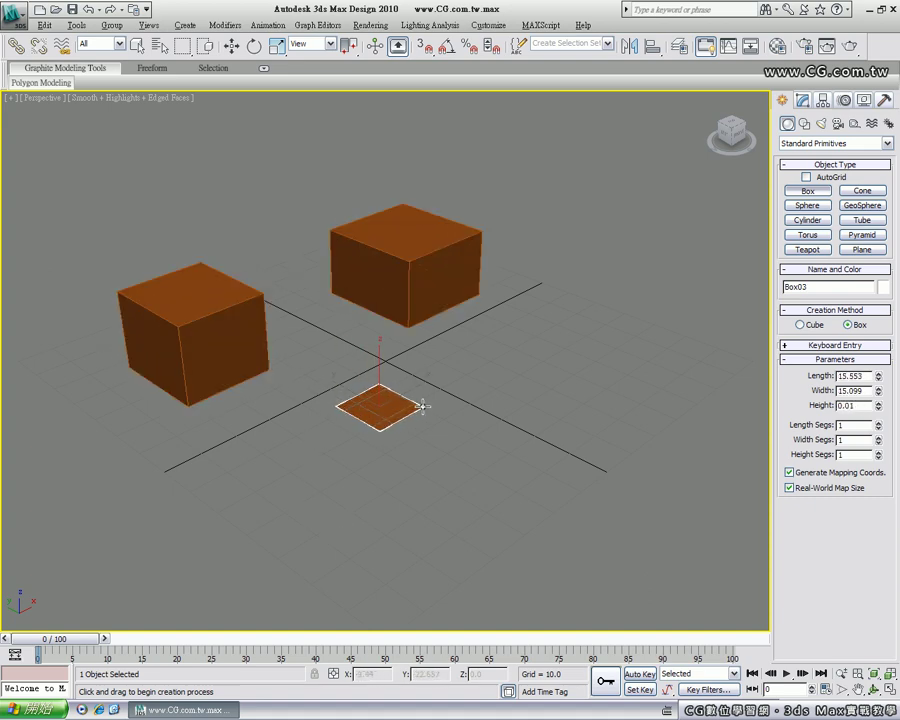
{"action": "left_click", "coordinate": [428, 314]}
{"action": "left_click_drag", "start_coordinate": [257, 518], "coordinate": [398, 521]}
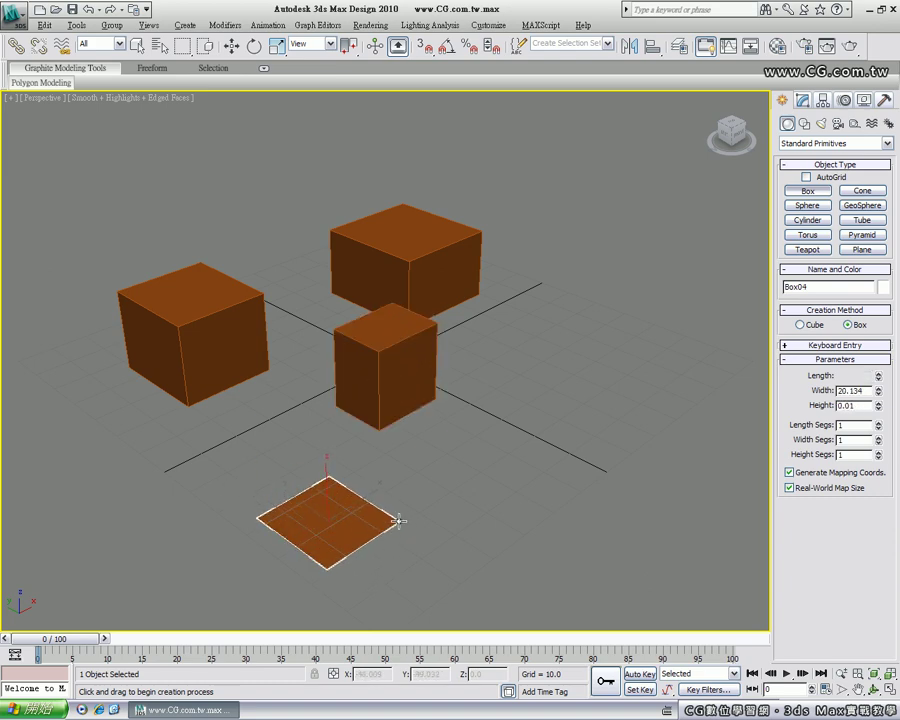
{"action": "left_click", "coordinate": [384, 412]}
Step: Drag out four more boxes, the fifth through eighth, to the right and back left
{"action": "mouse_move", "coordinate": [433, 466]}
{"action": "left_mouse_down"}
{"action": "mouse_move", "coordinate": [511, 488]}
{"action": "mouse_move", "coordinate": [554, 474]}
{"action": "left_mouse_up"}
{"action": "left_click", "coordinate": [554, 381]}
{"action": "mouse_move", "coordinate": [460, 332]}
{"action": "left_mouse_down"}
{"action": "mouse_move", "coordinate": [525, 340]}
{"action": "mouse_move", "coordinate": [568, 327]}
{"action": "left_mouse_up"}
{"action": "left_click", "coordinate": [588, 255]}
{"action": "left_click", "coordinate": [580, 387]}
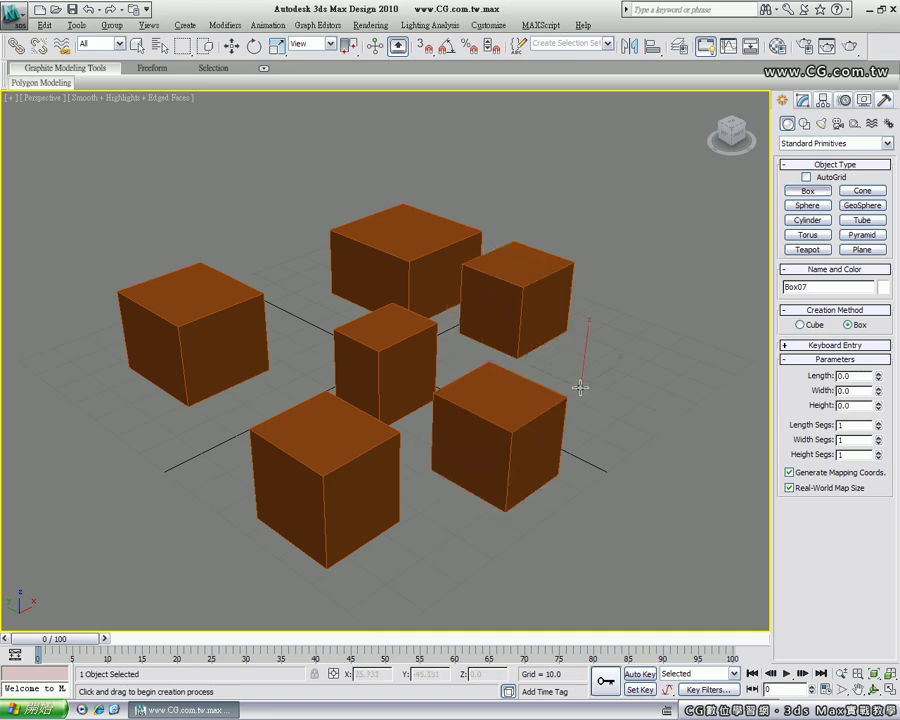
{"action": "left_click_drag", "start_coordinate": [580, 387], "coordinate": [706, 384]}
{"action": "left_click", "coordinate": [712, 264]}
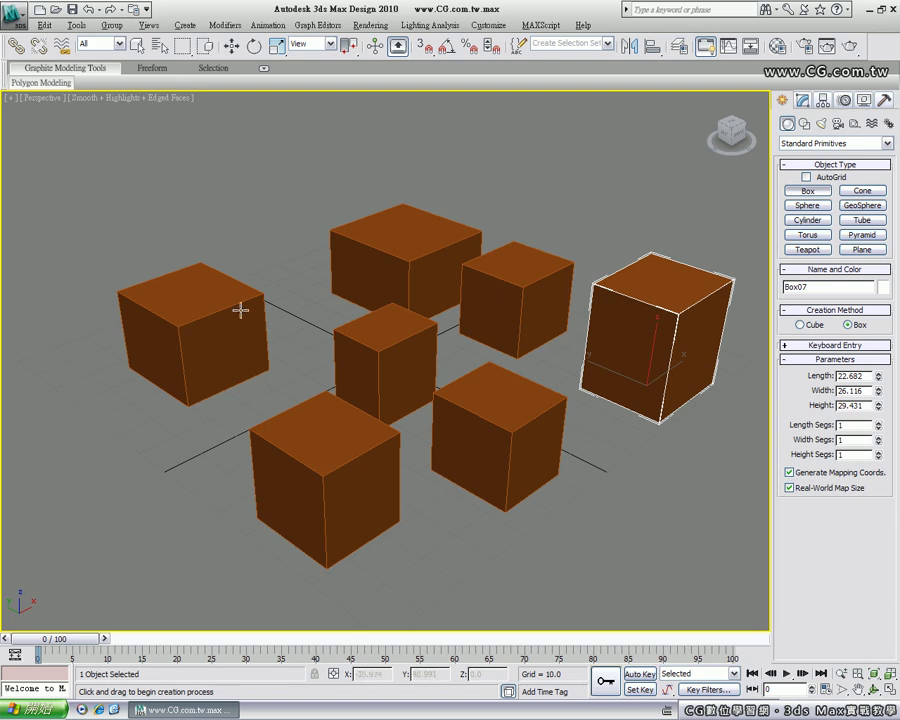
{"action": "left_click_drag", "start_coordinate": [325, 258], "coordinate": [286, 303]}
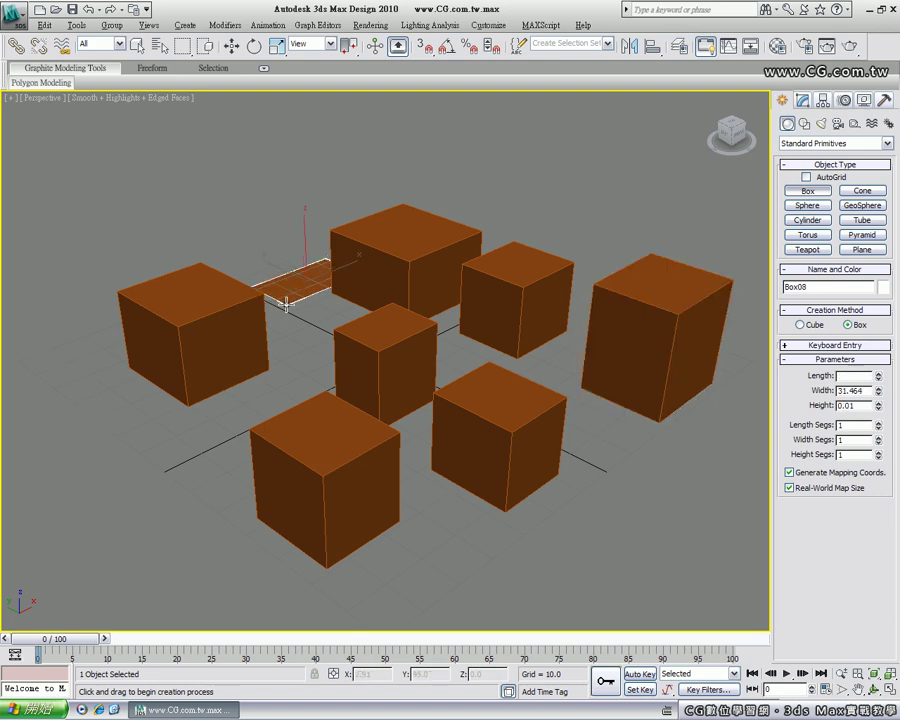
{"action": "left_click", "coordinate": [290, 232]}
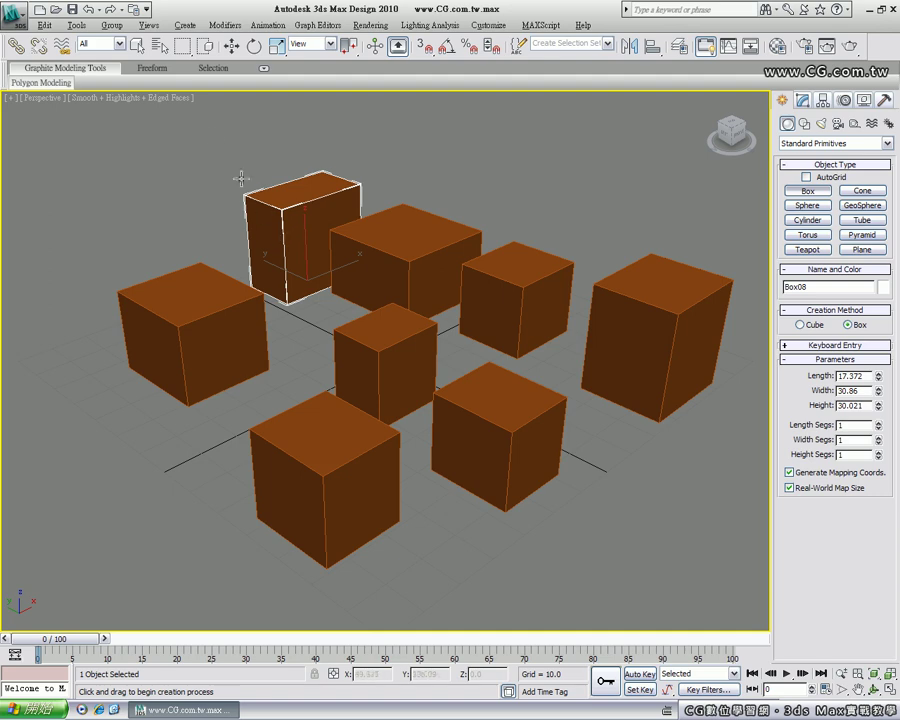
Step: Activate Select Object, rectangle-select the boxes at the left, then deselect them
{"action": "left_click", "coordinate": [140, 49]}
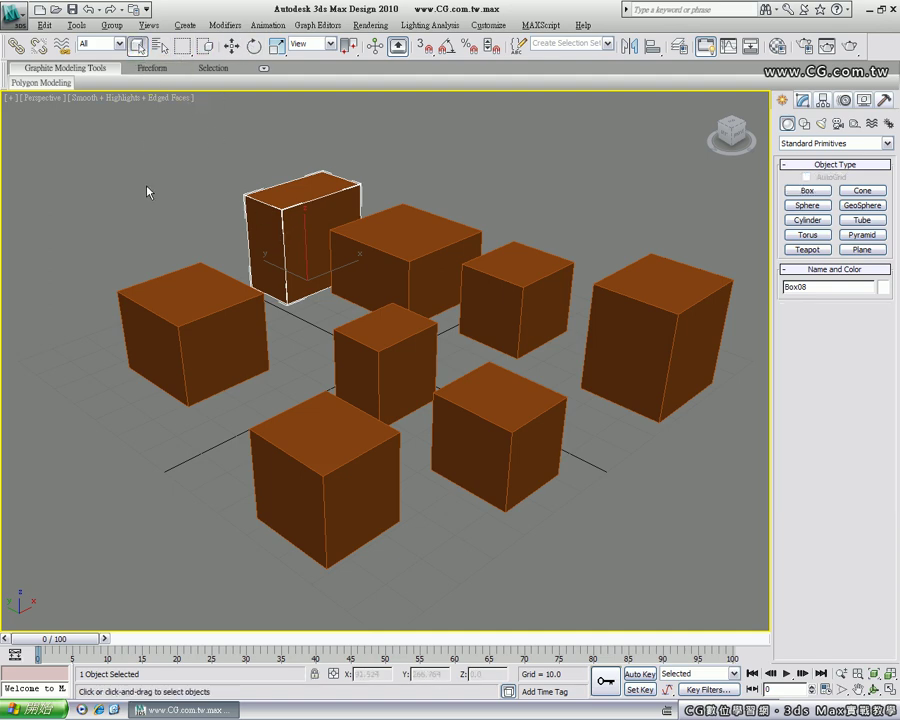
{"action": "left_click_drag", "start_coordinate": [47, 183], "coordinate": [374, 436]}
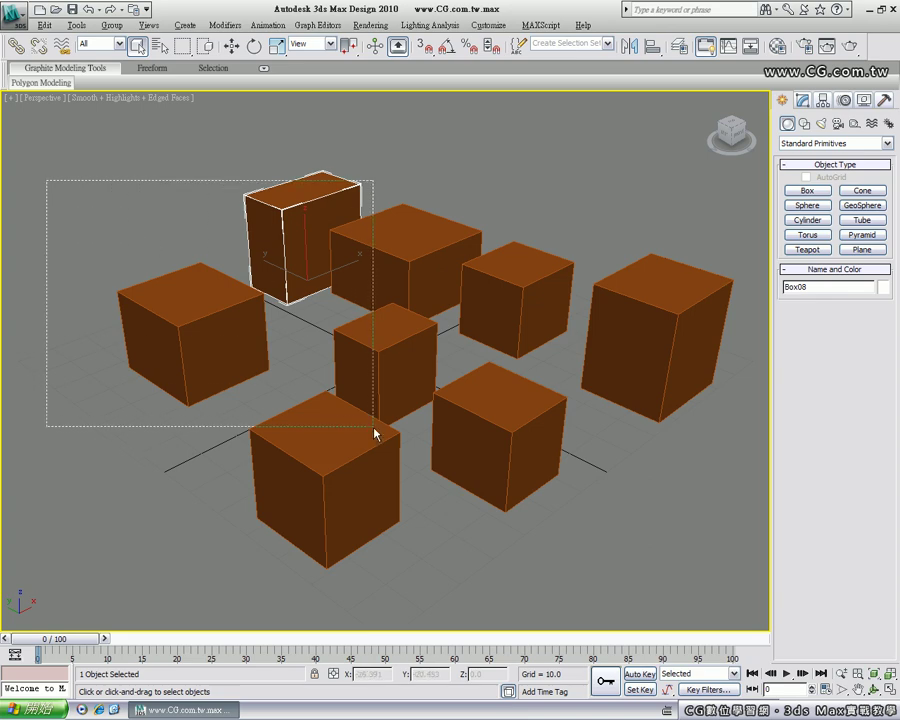
{"action": "left_click", "coordinate": [481, 163]}
Step: Click-select two right-hand boxes, rectangle-select the three back-right boxes, then clear the selection
{"action": "left_click", "coordinate": [634, 292]}
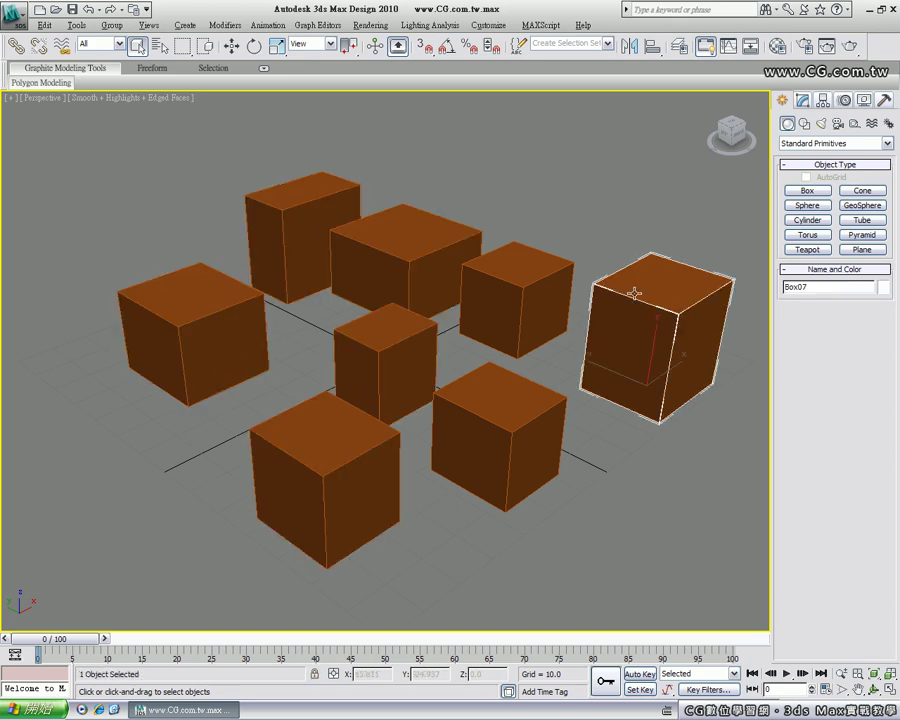
{"action": "left_click", "coordinate": [536, 285]}
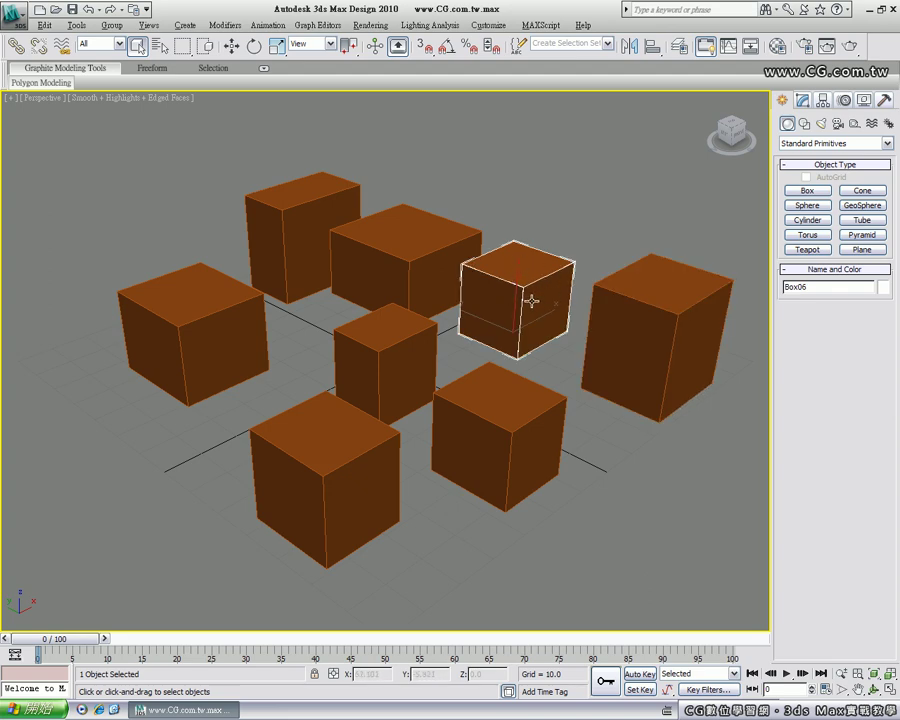
{"action": "left_click", "coordinate": [575, 247]}
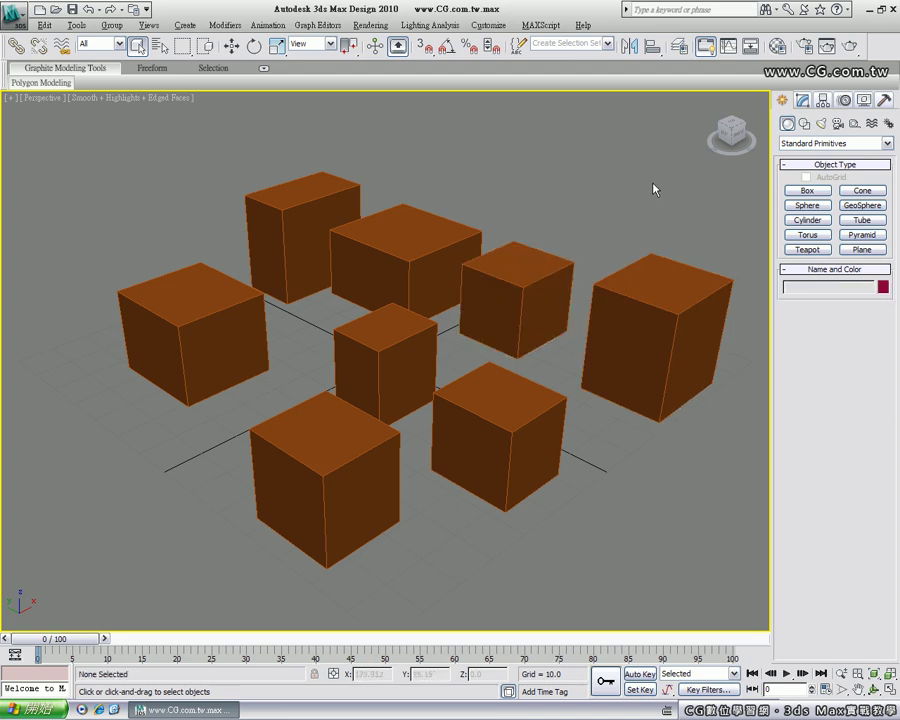
{"action": "left_click_drag", "start_coordinate": [657, 176], "coordinate": [447, 321]}
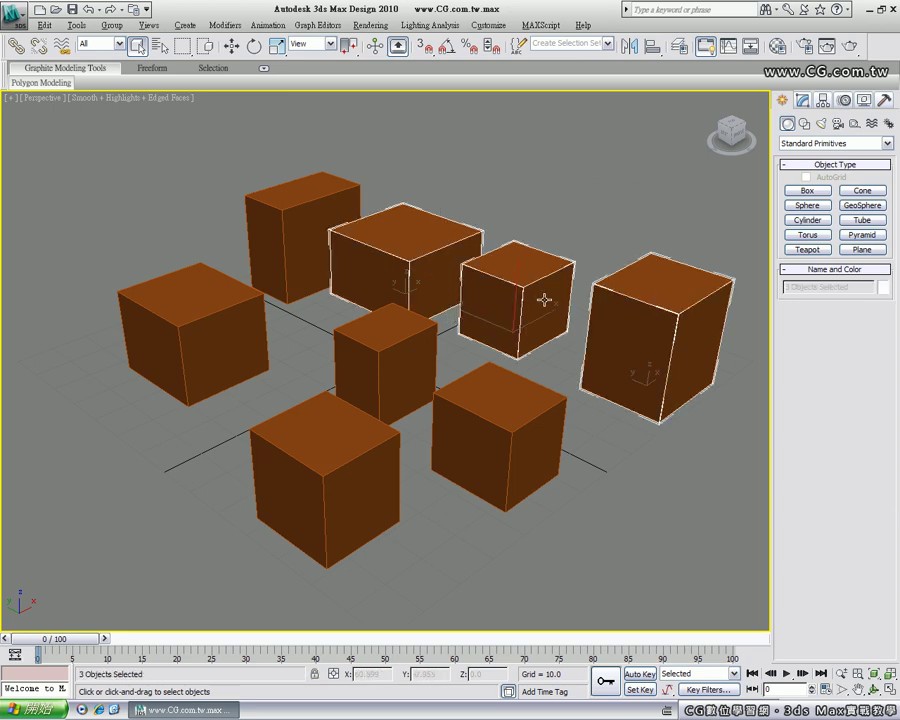
{"action": "left_click", "coordinate": [479, 197]}
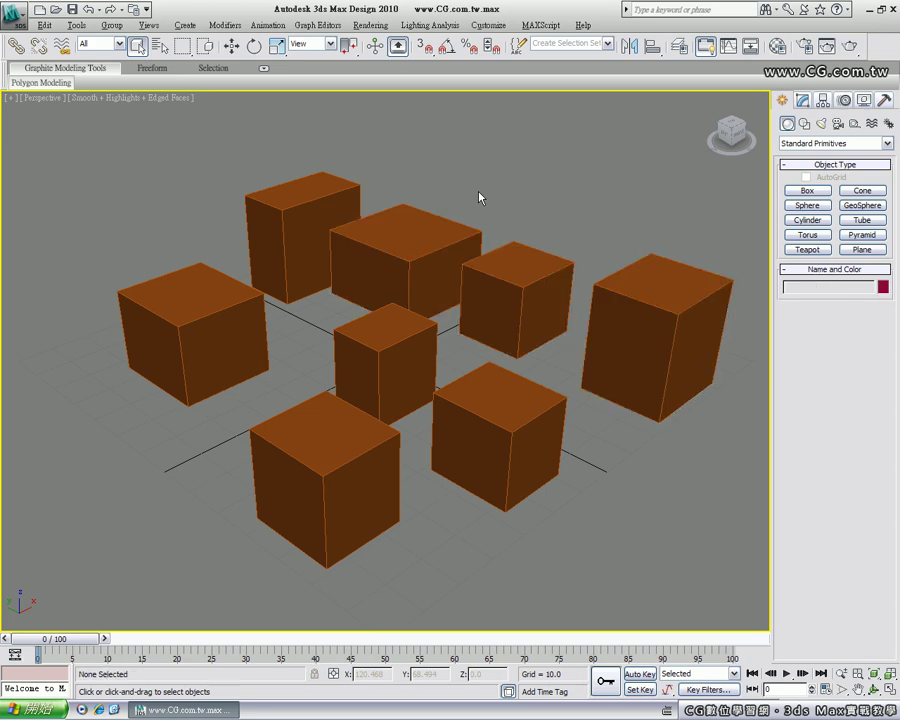
Step: Switch to Window selection and drag rectangles that fully enclose two, then three boxes
{"action": "left_click", "coordinate": [206, 54]}
{"action": "mouse_move", "coordinate": [65, 149]}
{"action": "left_mouse_down"}
{"action": "mouse_move", "coordinate": [292, 386]}
{"action": "mouse_move", "coordinate": [325, 446]}
{"action": "mouse_move", "coordinate": [414, 446]}
{"action": "mouse_move", "coordinate": [400, 438]}
{"action": "mouse_move", "coordinate": [402, 461]}
{"action": "mouse_move", "coordinate": [418, 463]}
{"action": "left_mouse_up"}
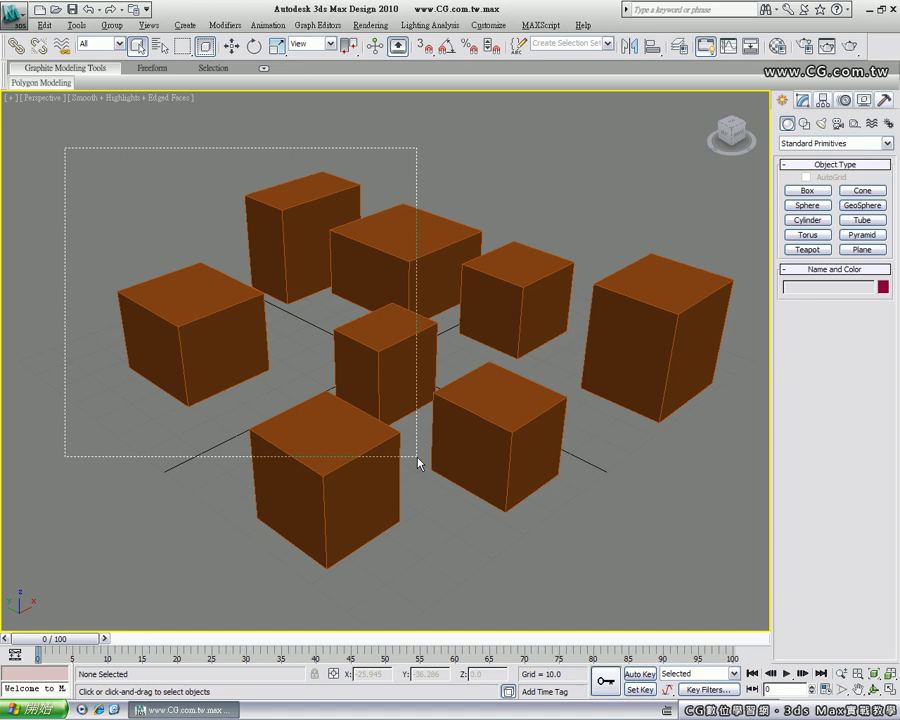
{"action": "left_click_drag", "start_coordinate": [418, 463], "coordinate": [418, 460]}
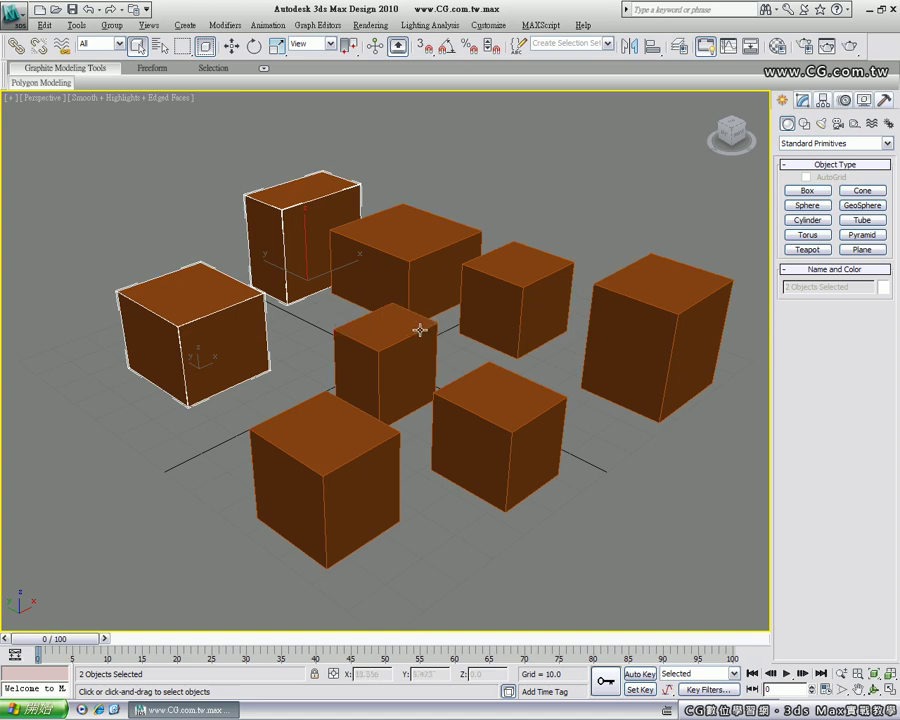
{"action": "left_click_drag", "start_coordinate": [68, 147], "coordinate": [471, 423]}
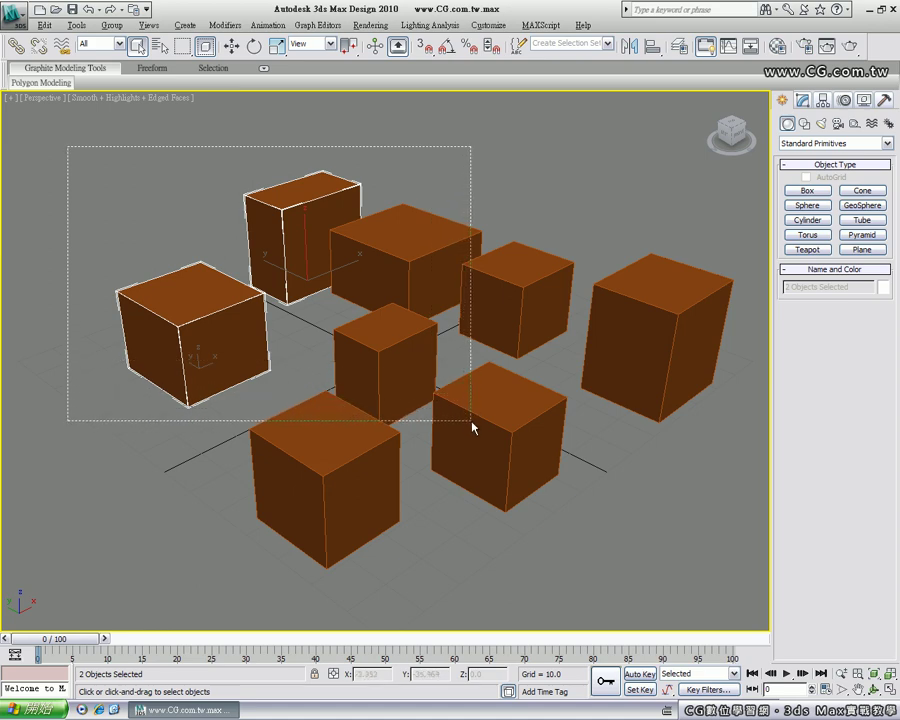
{"action": "left_click_drag", "start_coordinate": [471, 423], "coordinate": [490, 424]}
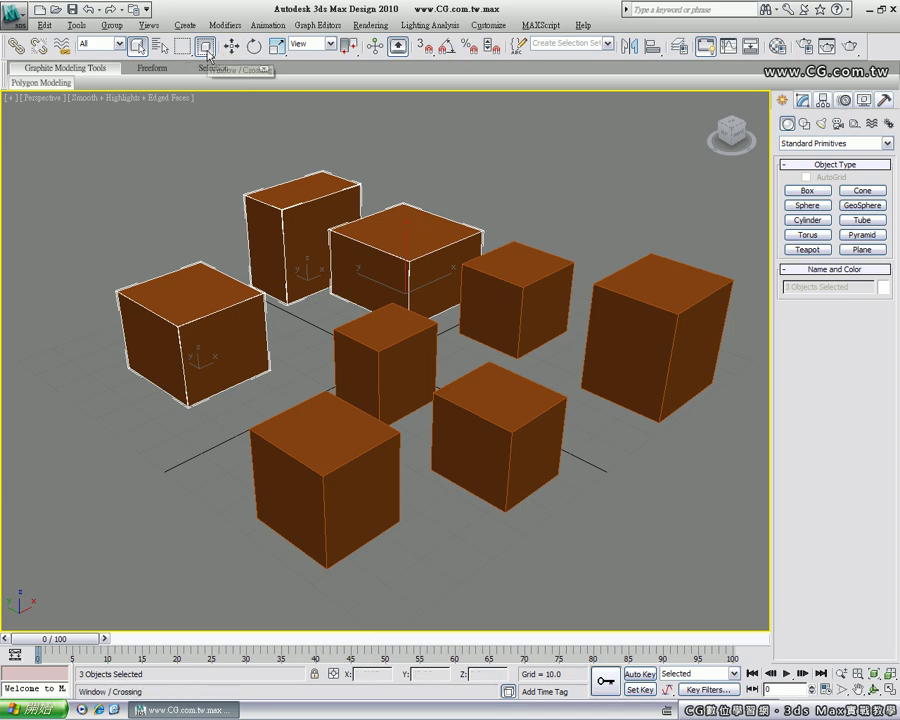
Step: Rectangle-select the boxes across the middle, then deselect everything
{"action": "left_click", "coordinate": [193, 219]}
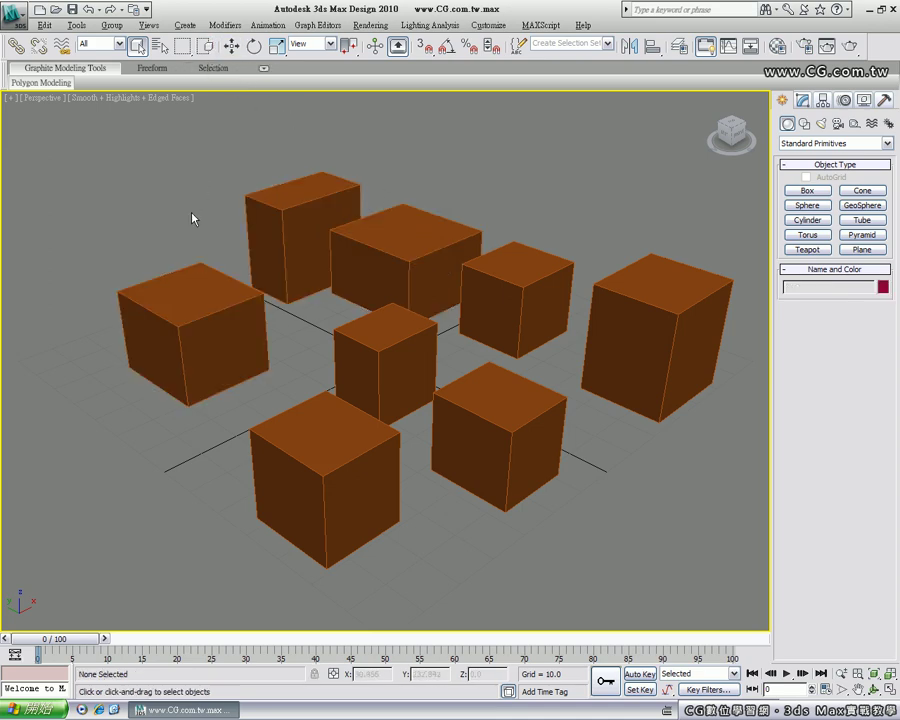
{"action": "mouse_move", "coordinate": [190, 154]}
{"action": "left_mouse_down"}
{"action": "mouse_move", "coordinate": [515, 349]}
{"action": "mouse_move", "coordinate": [601, 354]}
{"action": "left_mouse_up"}
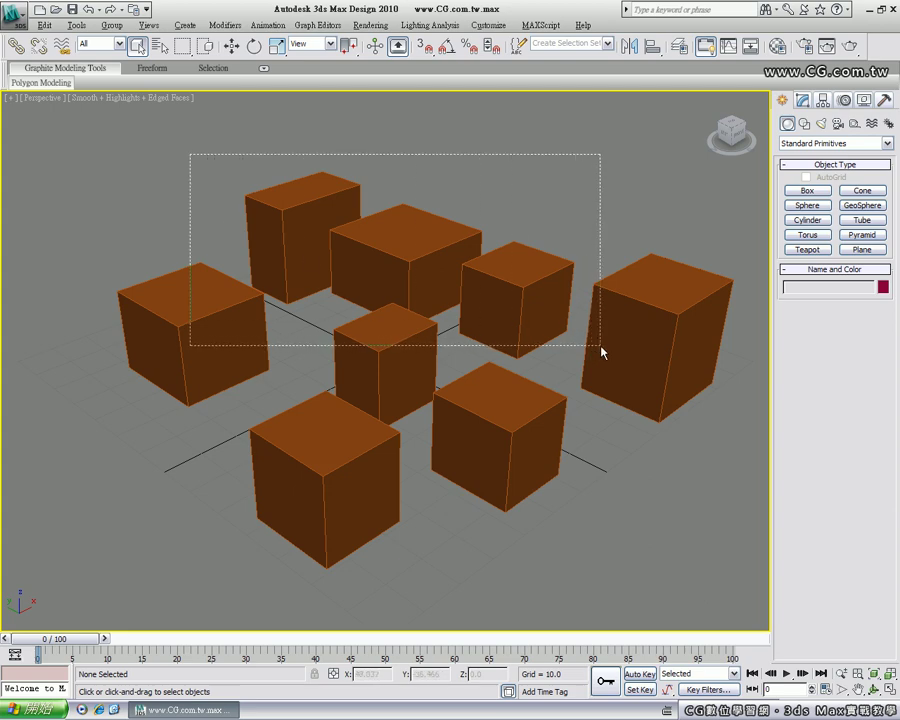
{"action": "left_click", "coordinate": [462, 187]}
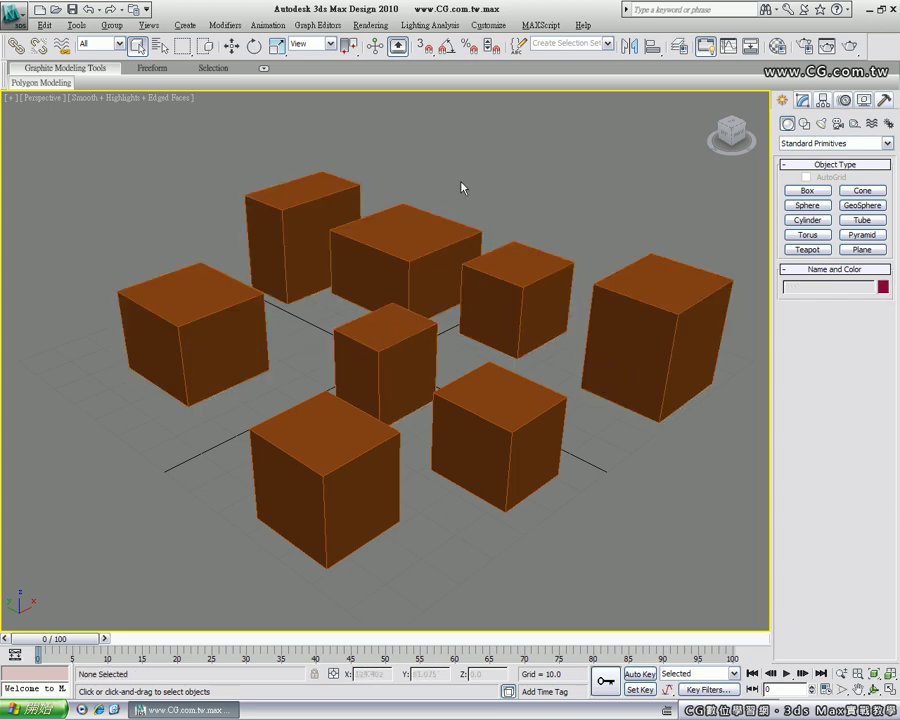
Step: Circle-select five central boxes with Circular Selection Region, deselect, then choose Fence Selection Region
{"action": "left_click", "coordinate": [185, 53]}
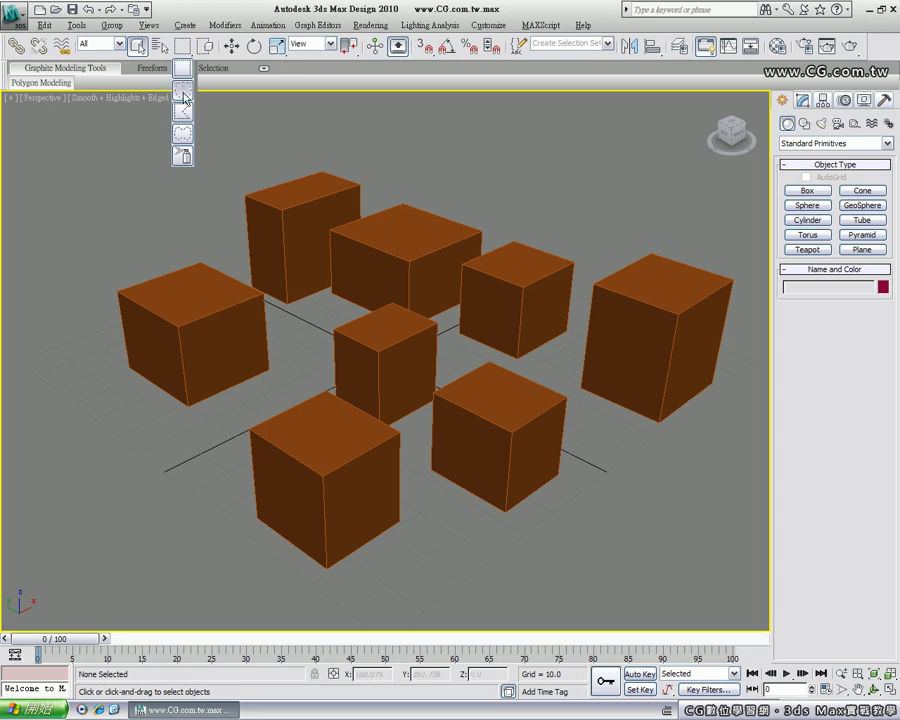
{"action": "left_click", "coordinate": [183, 95]}
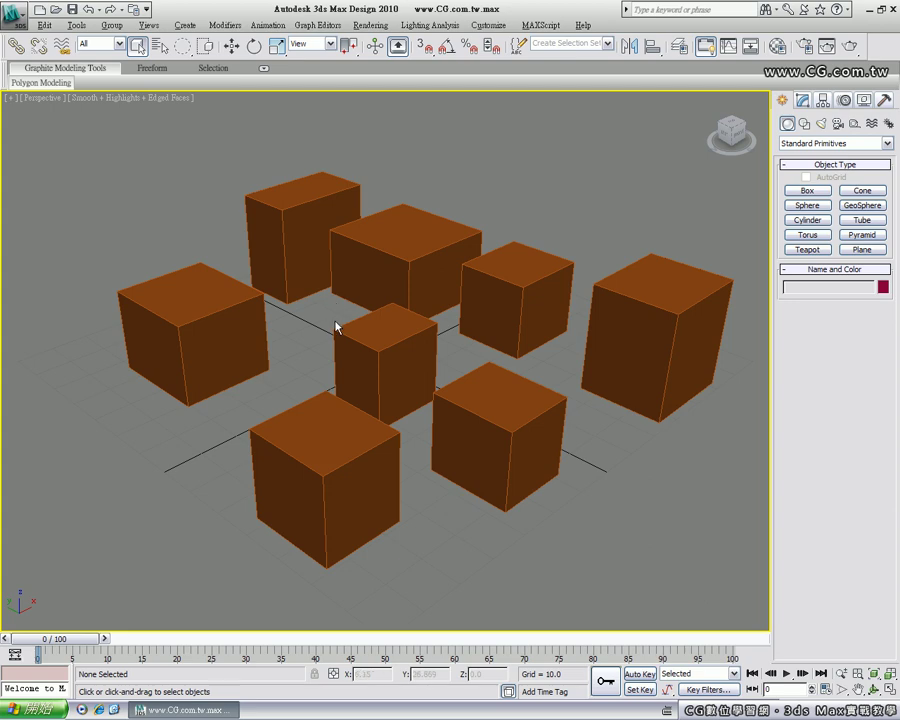
{"action": "mouse_move", "coordinate": [329, 316]}
{"action": "left_mouse_down"}
{"action": "mouse_move", "coordinate": [398, 434]}
{"action": "mouse_move", "coordinate": [358, 374]}
{"action": "mouse_move", "coordinate": [426, 446]}
{"action": "mouse_move", "coordinate": [372, 368]}
{"action": "mouse_move", "coordinate": [418, 418]}
{"action": "left_mouse_up"}
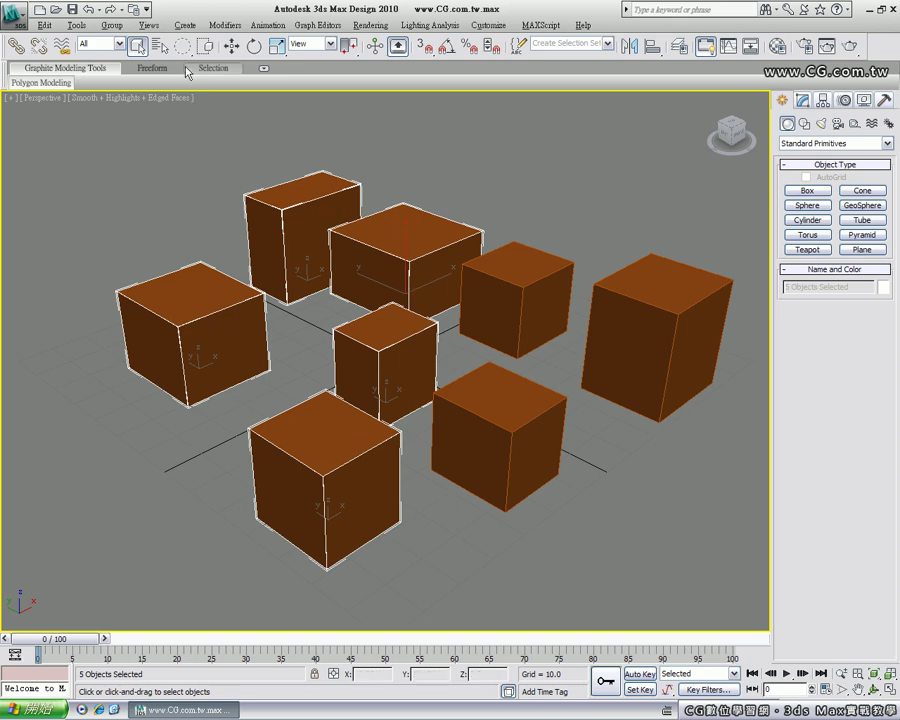
{"action": "left_click", "coordinate": [195, 124]}
{"action": "left_click_drag", "start_coordinate": [182, 47], "coordinate": [186, 122]}
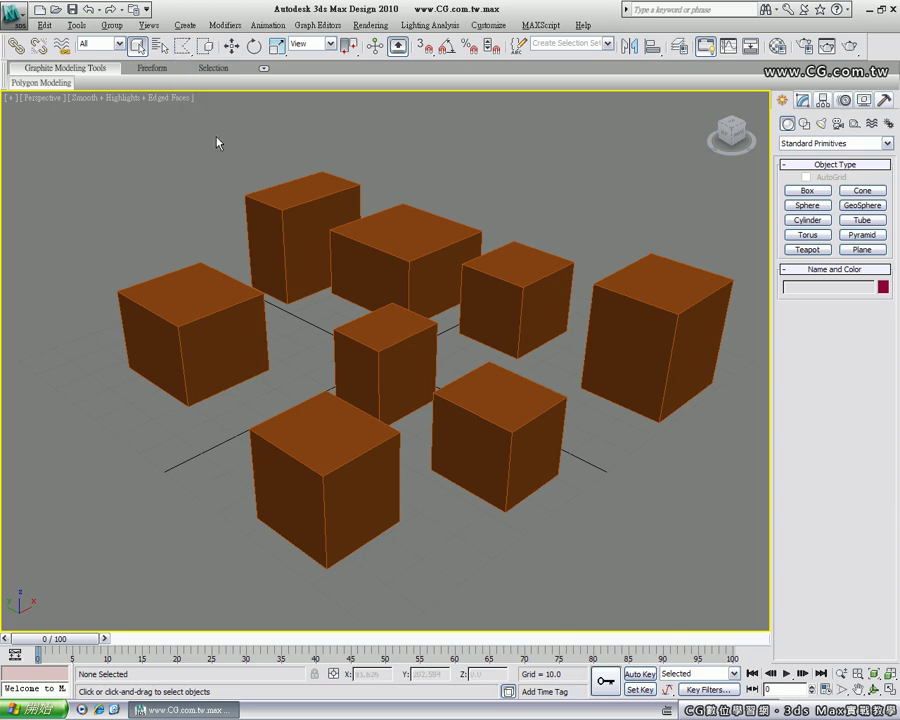
Step: Draw a closed fence around the left, front, centre and two right-hand boxes
{"action": "left_click_drag", "start_coordinate": [230, 141], "coordinate": [128, 243]}
{"action": "left_click", "coordinate": [122, 250]}
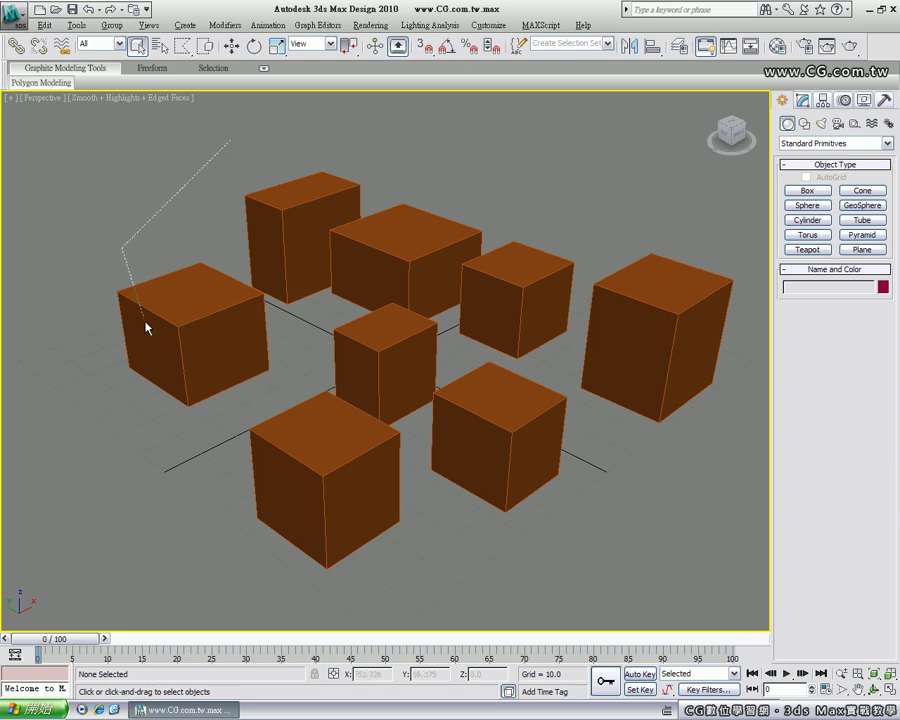
{"action": "left_click", "coordinate": [95, 378]}
{"action": "left_click", "coordinate": [190, 454]}
{"action": "left_click", "coordinate": [312, 454]}
{"action": "left_click", "coordinate": [358, 369]}
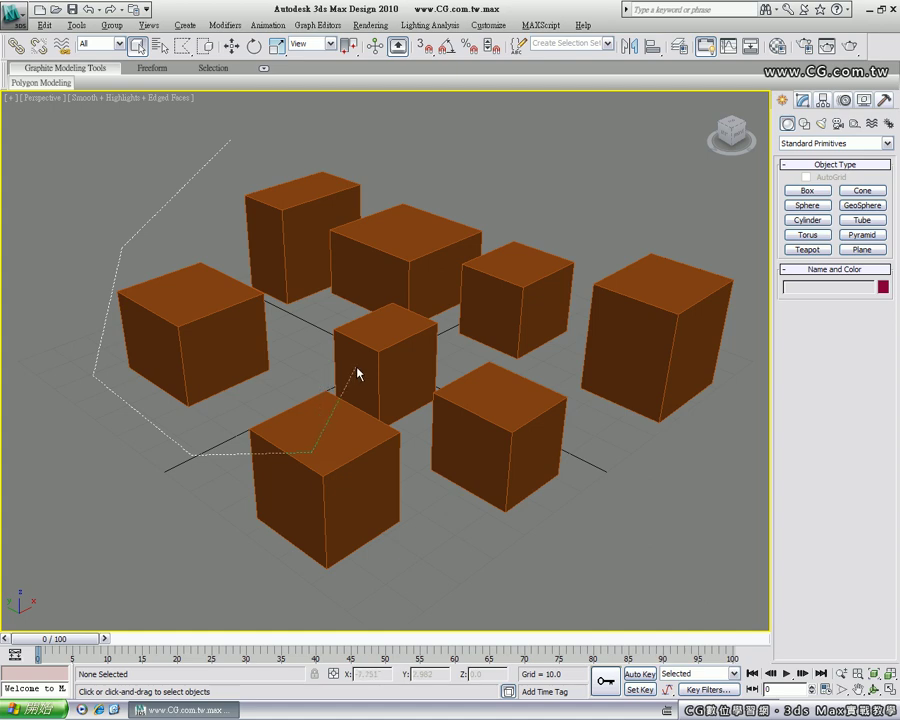
{"action": "left_click", "coordinate": [479, 332]}
{"action": "left_click", "coordinate": [596, 367]}
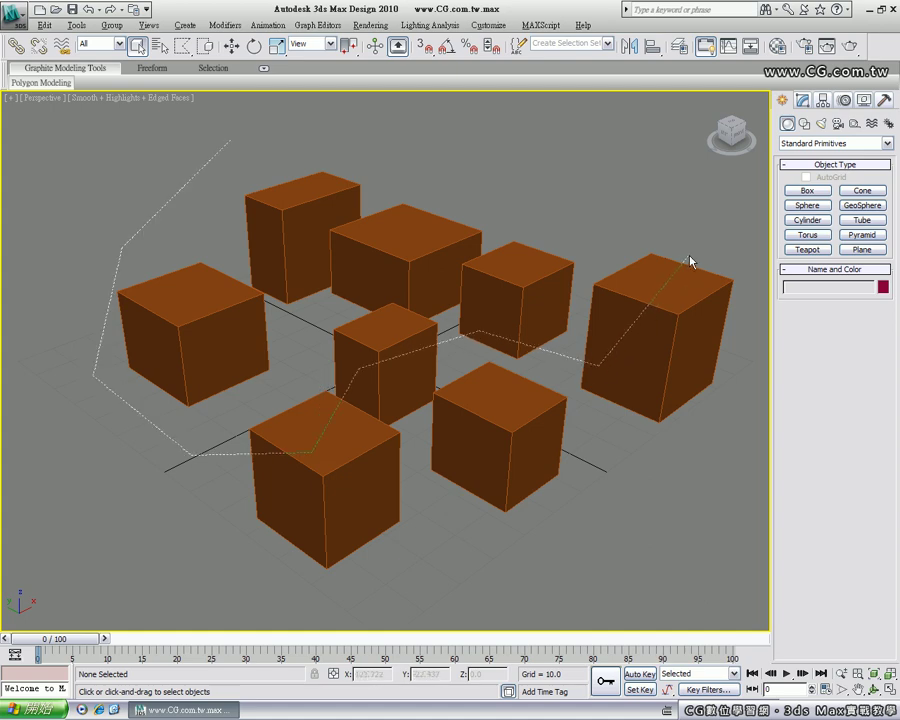
{"action": "left_click", "coordinate": [612, 182]}
{"action": "left_click", "coordinate": [487, 316]}
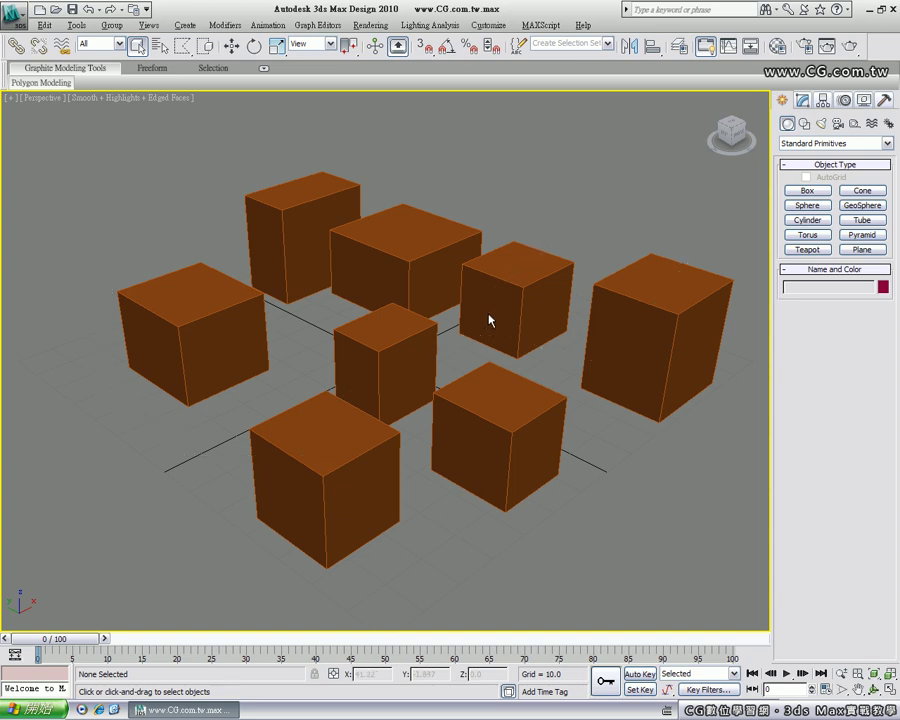
{"action": "left_click", "coordinate": [337, 352]}
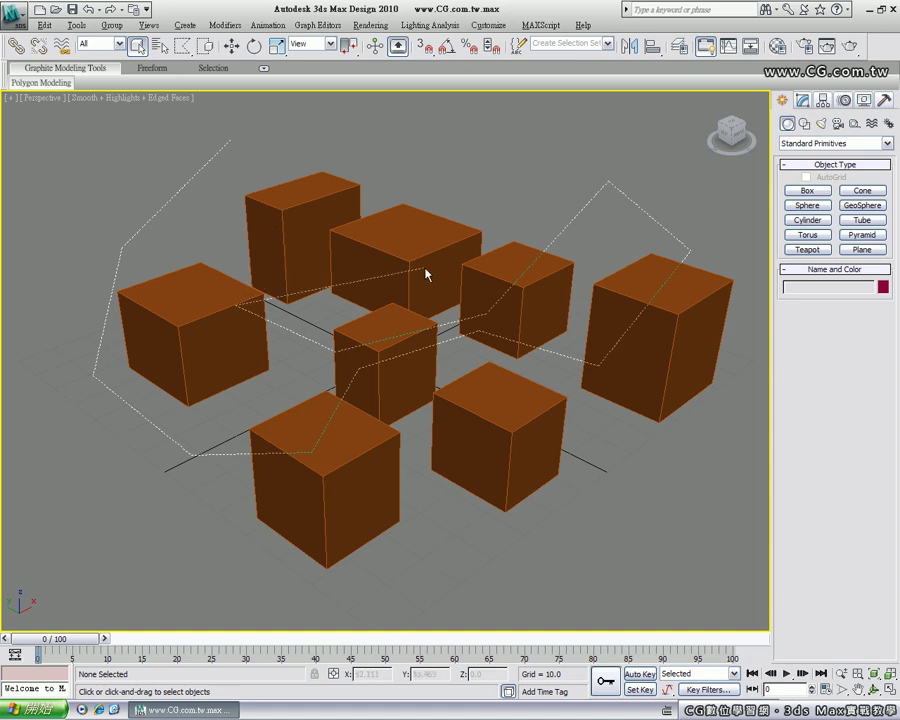
{"action": "left_click", "coordinate": [228, 148]}
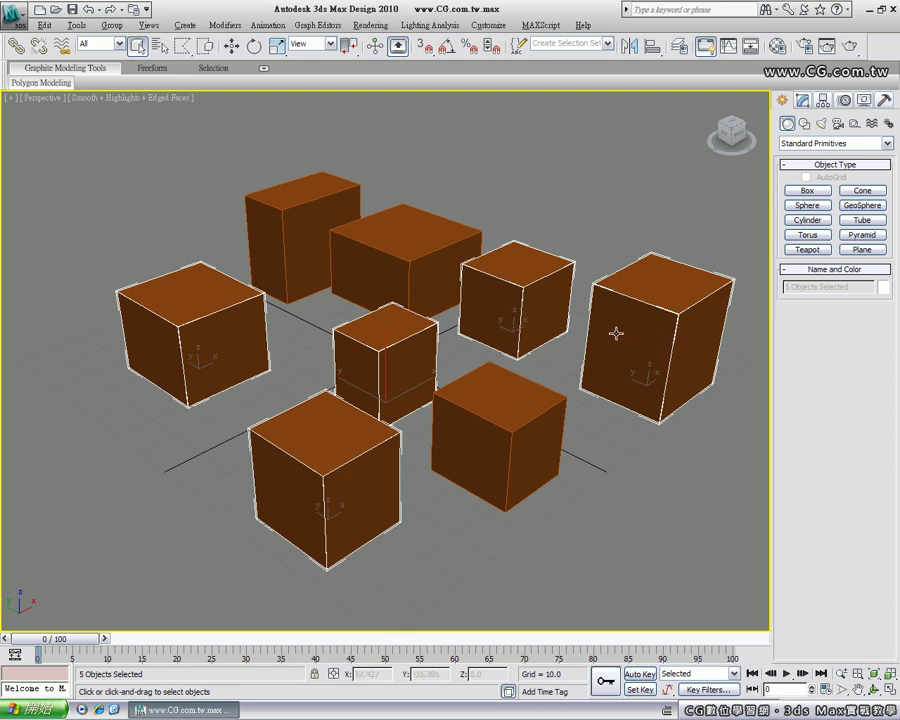
Step: Lasso-select five boxes, clear them, then choose Paint Selection Region from the flyout
{"action": "left_click", "coordinate": [182, 47]}
{"action": "left_click_drag", "start_coordinate": [182, 48], "coordinate": [192, 137]}
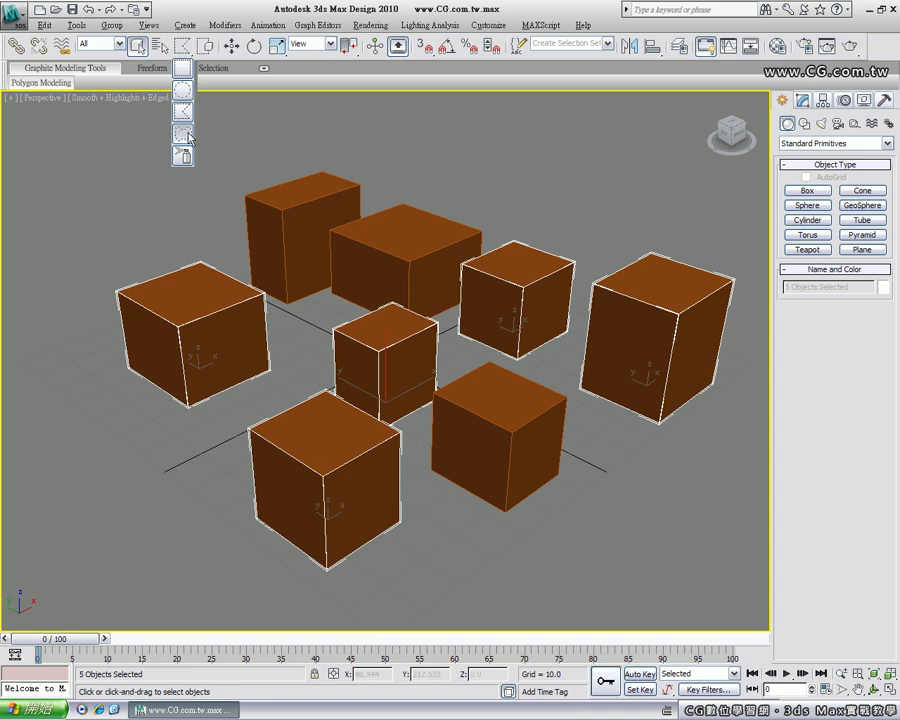
{"action": "left_click", "coordinate": [190, 164]}
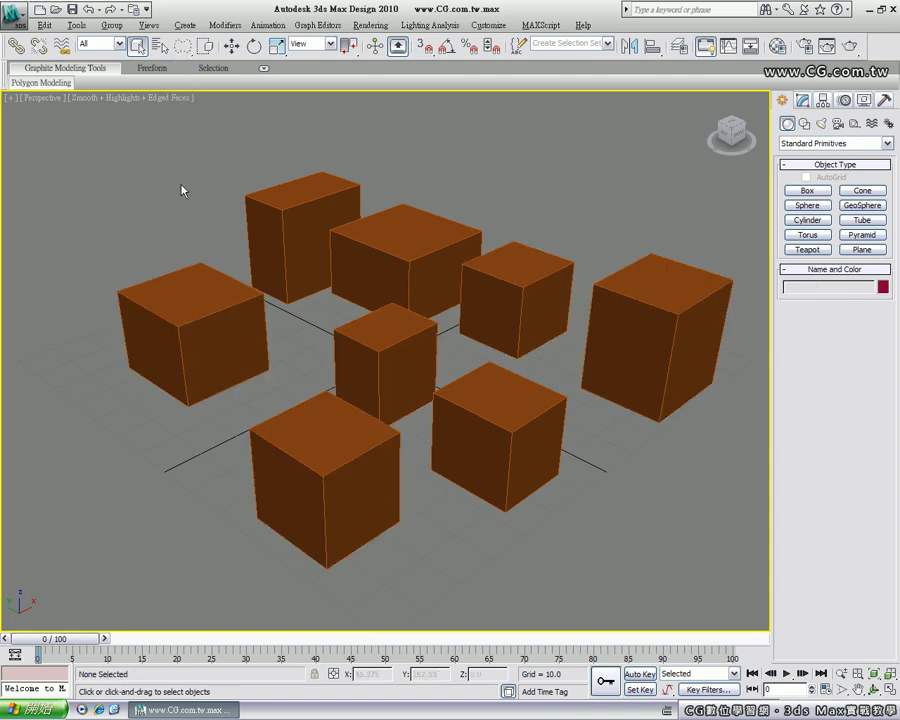
{"action": "mouse_move", "coordinate": [333, 124]}
{"action": "left_mouse_down"}
{"action": "mouse_move", "coordinate": [186, 268]}
{"action": "mouse_move", "coordinate": [437, 355]}
{"action": "mouse_move", "coordinate": [502, 317]}
{"action": "mouse_move", "coordinate": [468, 227]}
{"action": "mouse_move", "coordinate": [460, 149]}
{"action": "mouse_move", "coordinate": [346, 127]}
{"action": "left_mouse_up"}
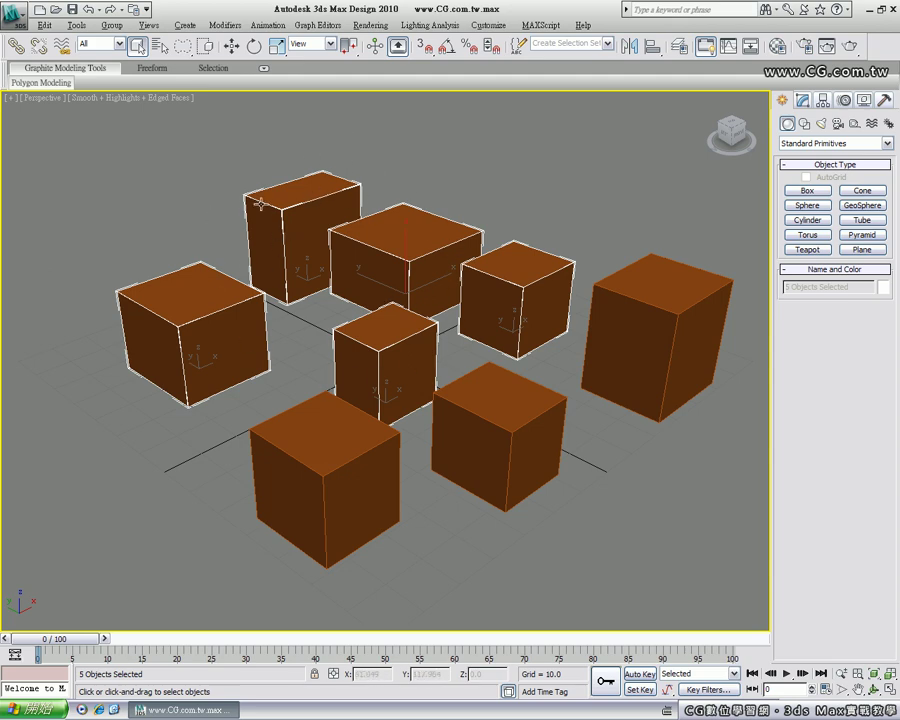
{"action": "left_click", "coordinate": [207, 187]}
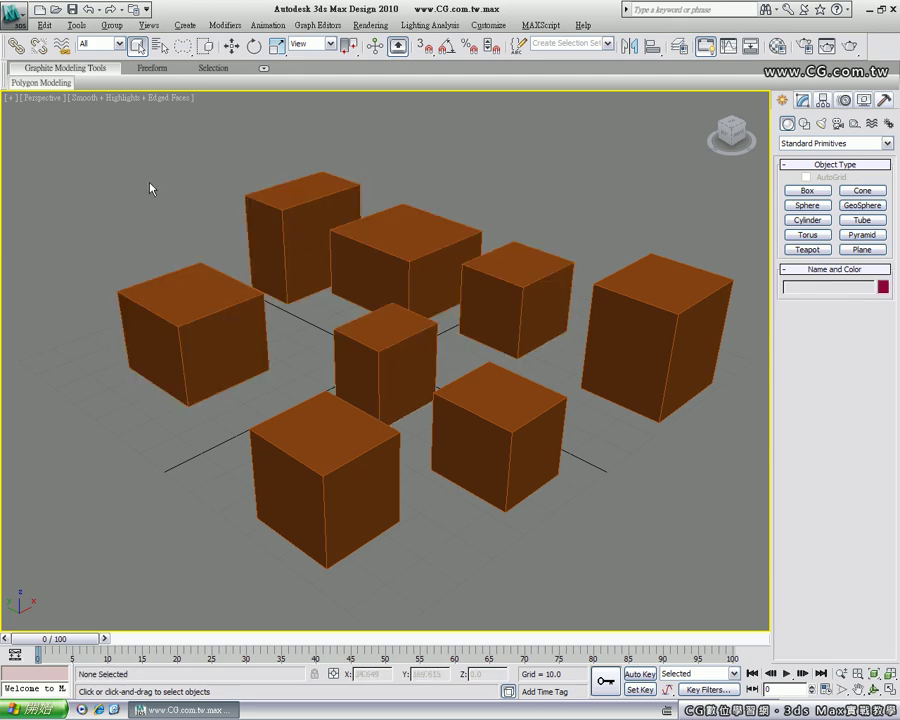
{"action": "left_click_drag", "start_coordinate": [183, 52], "coordinate": [184, 158]}
Step: Paint-select six boxes from Box01 to the far right one, then restore rectangular region and deselect all
{"action": "left_click", "coordinate": [185, 262]}
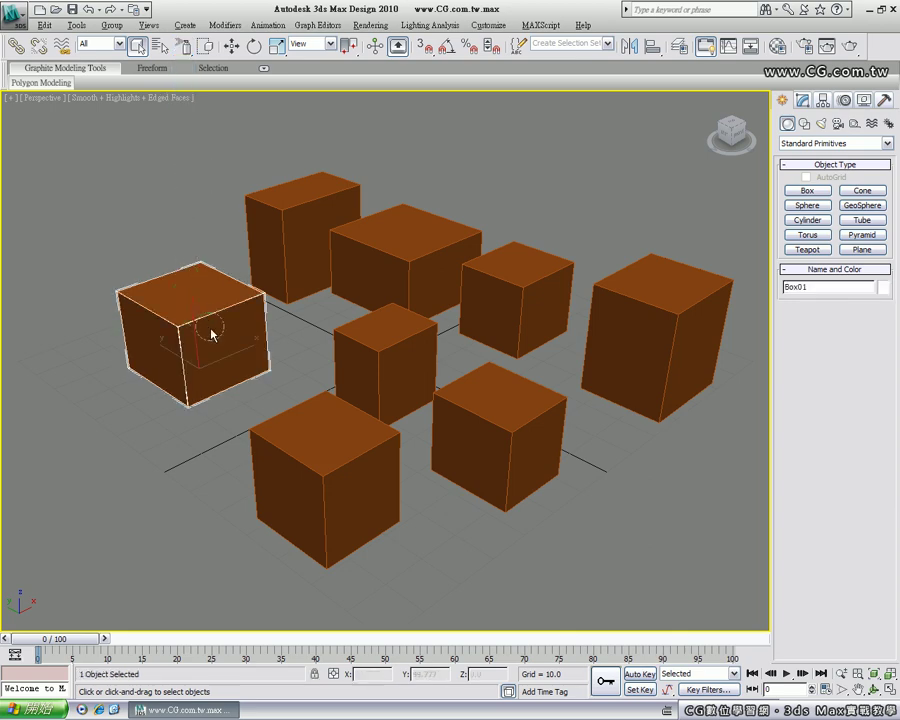
{"action": "mouse_move", "coordinate": [275, 382]}
{"action": "left_mouse_down"}
{"action": "mouse_move", "coordinate": [311, 421]}
{"action": "mouse_move", "coordinate": [383, 357]}
{"action": "mouse_move", "coordinate": [365, 300]}
{"action": "mouse_move", "coordinate": [327, 301]}
{"action": "left_mouse_up"}
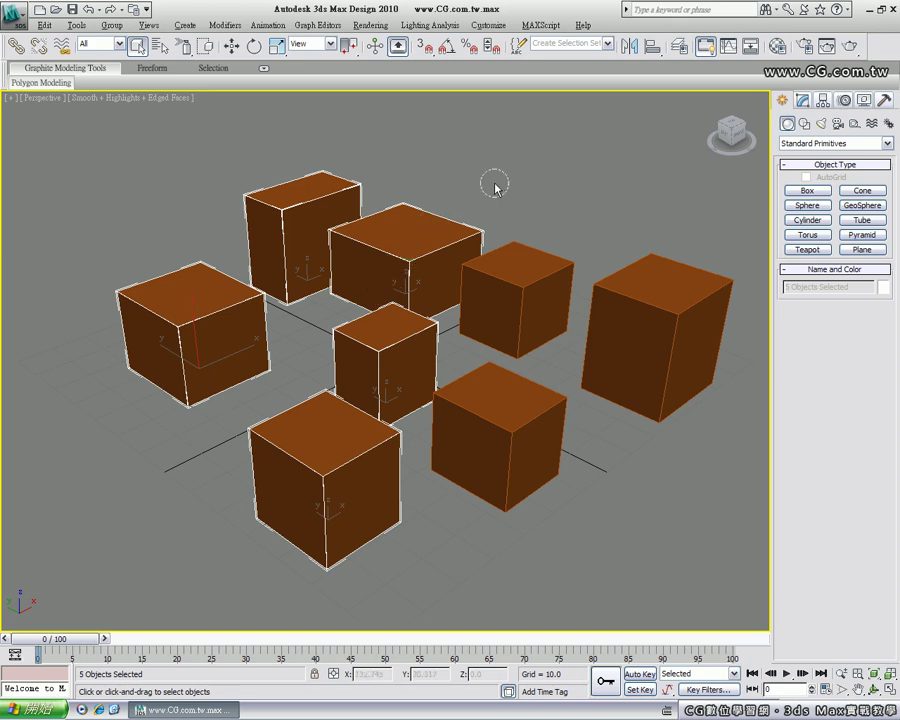
{"action": "left_click_drag", "start_coordinate": [663, 234], "coordinate": [665, 275]}
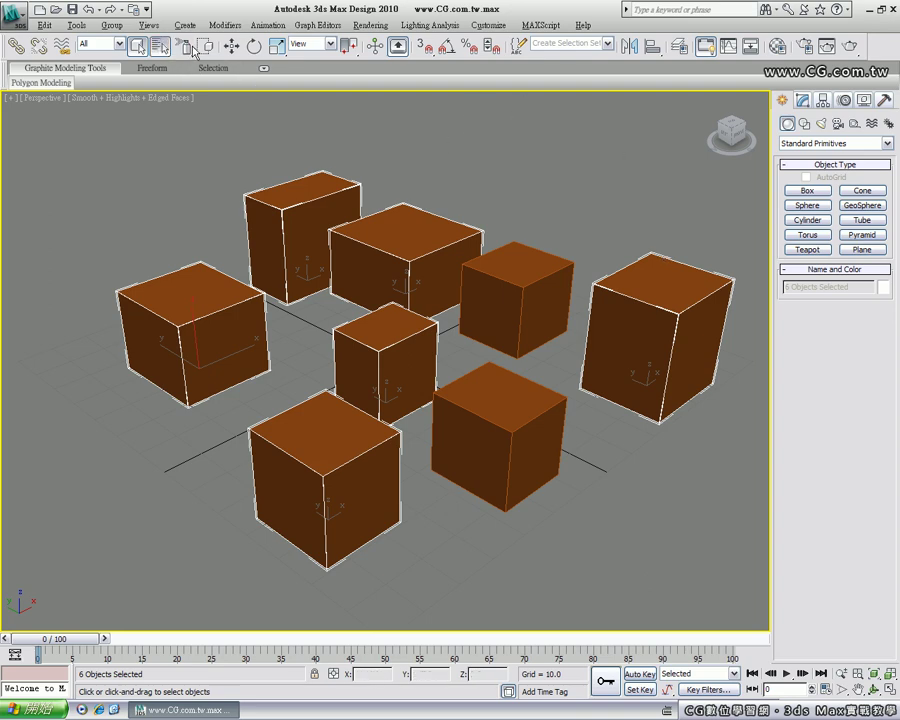
{"action": "left_click_drag", "start_coordinate": [184, 47], "coordinate": [187, 67]}
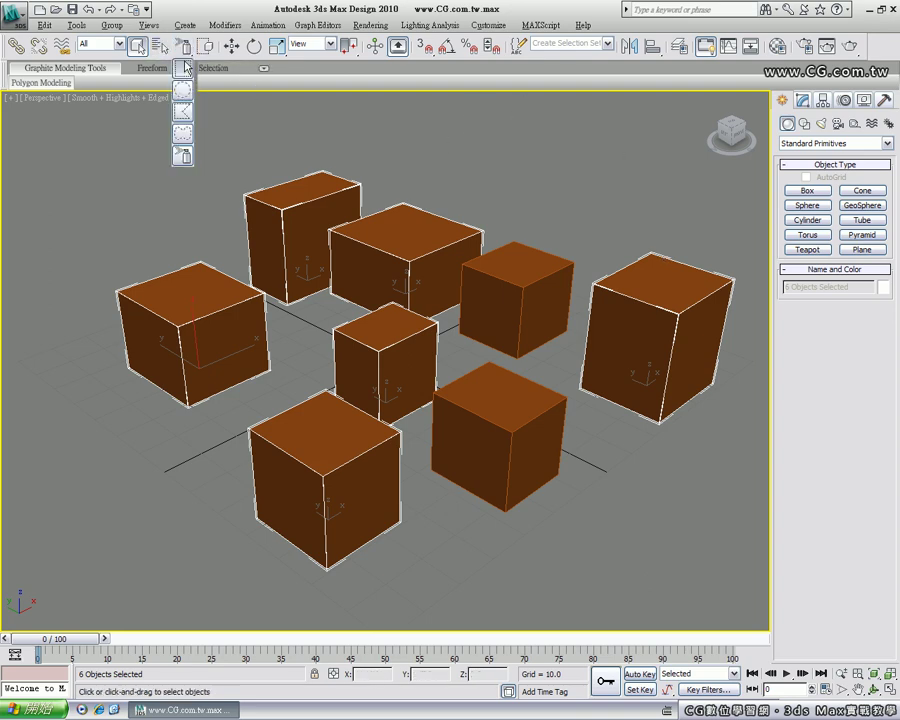
{"action": "left_click", "coordinate": [211, 165]}
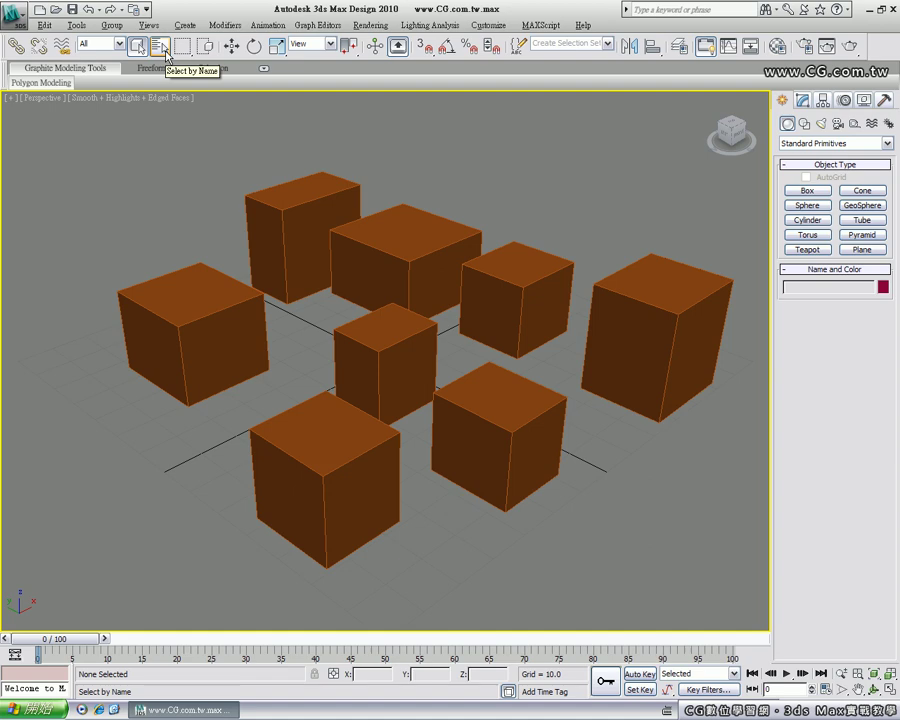
{"action": "left_click", "coordinate": [287, 213]}
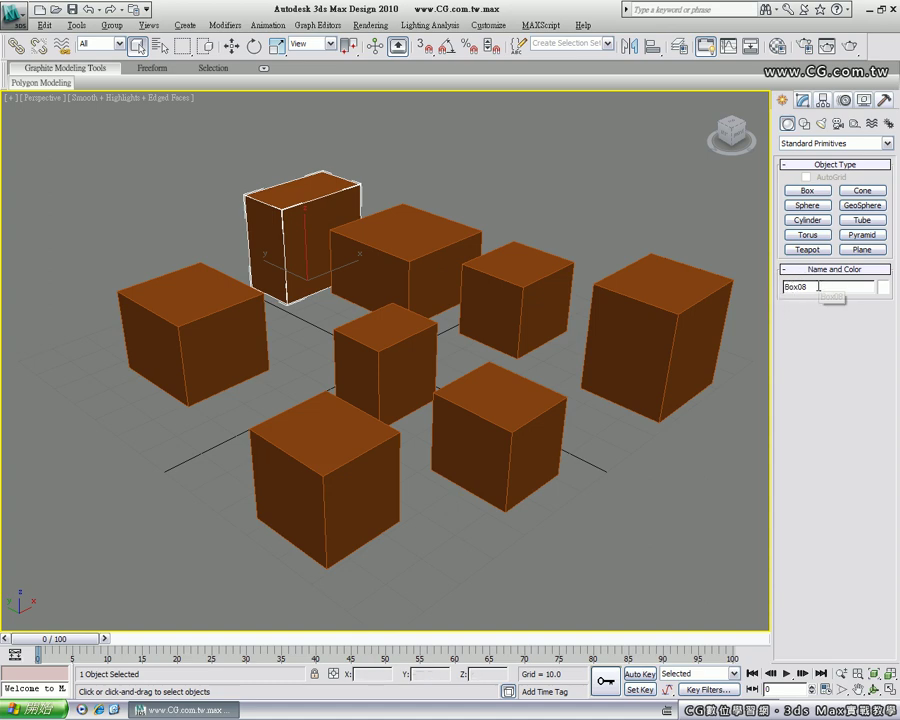
{"action": "left_click", "coordinate": [683, 284]}
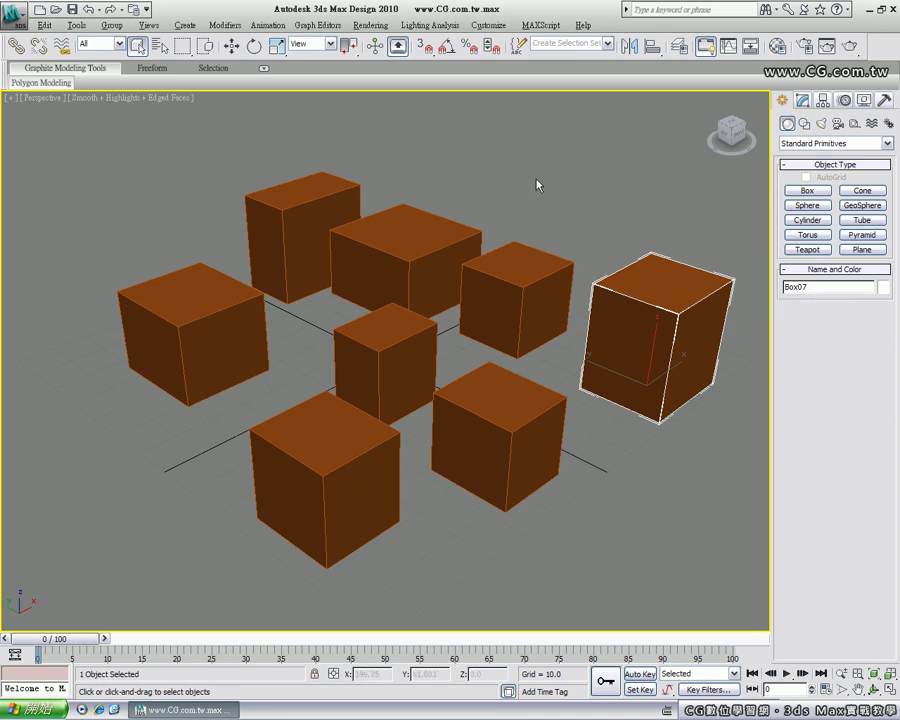
{"action": "left_click", "coordinate": [460, 184]}
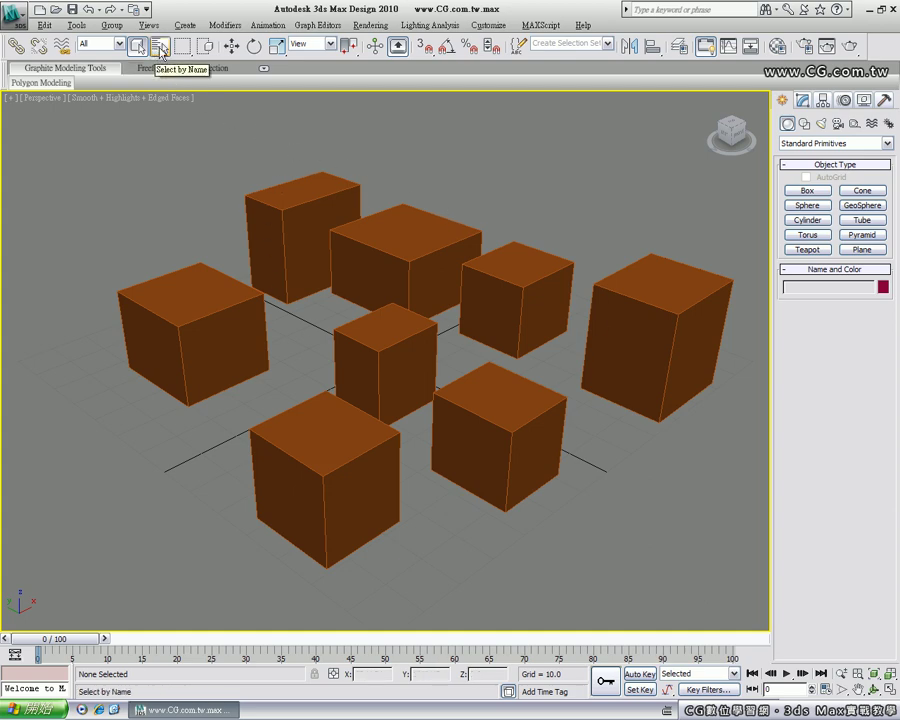
{"action": "left_click", "coordinate": [161, 52]}
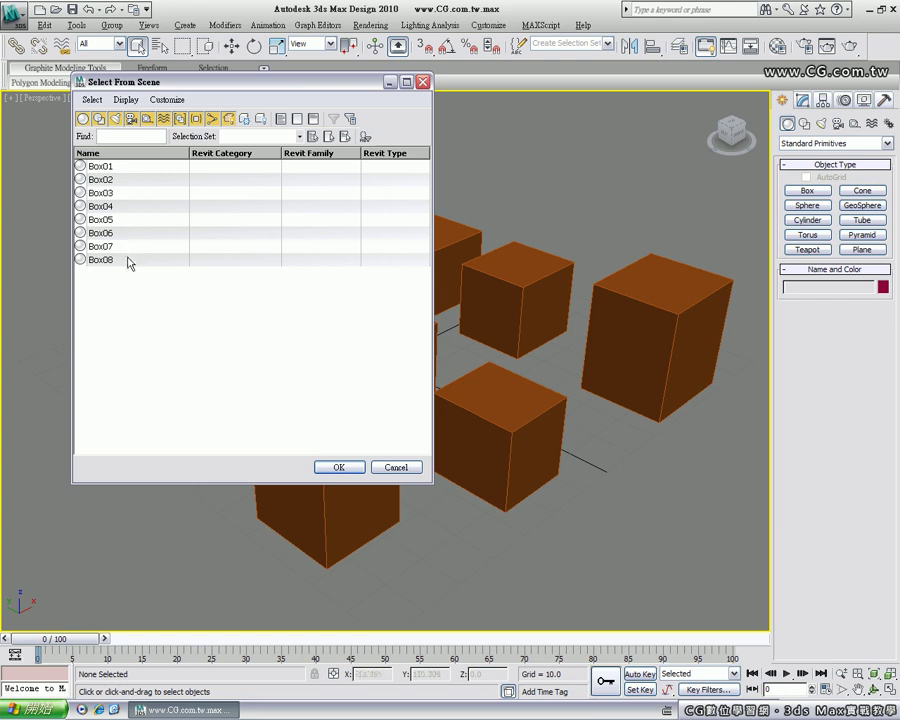
{"action": "left_click", "coordinate": [114, 167]}
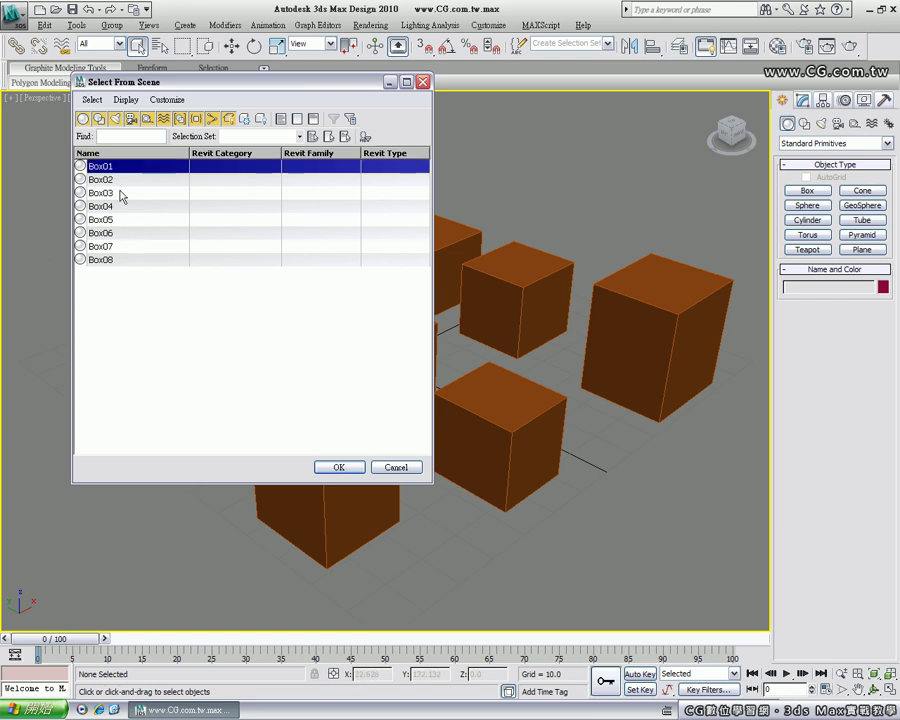
{"action": "left_click", "coordinate": [117, 194], "text": "shift"}
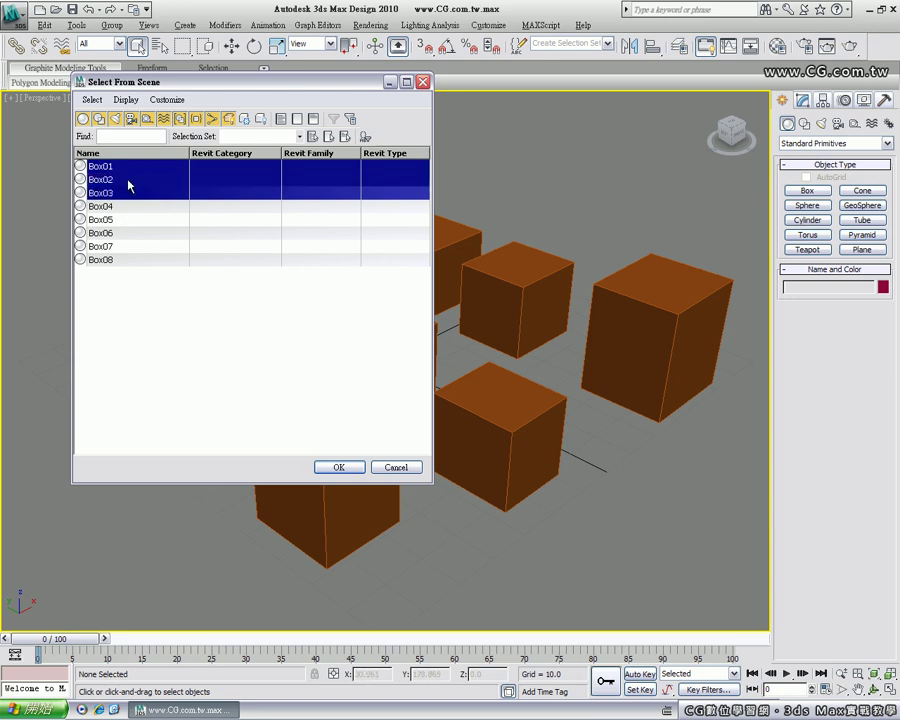
{"action": "left_click", "coordinate": [117, 233], "text": "ctrl"}
{"action": "left_click", "coordinate": [117, 261], "text": "ctrl"}
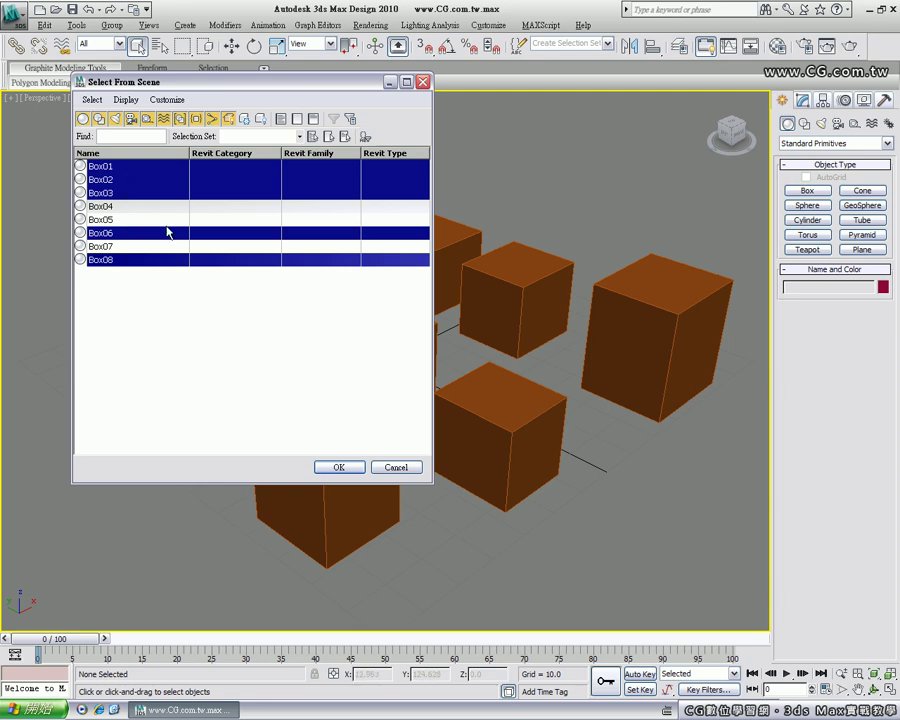
{"action": "left_click", "coordinate": [349, 473]}
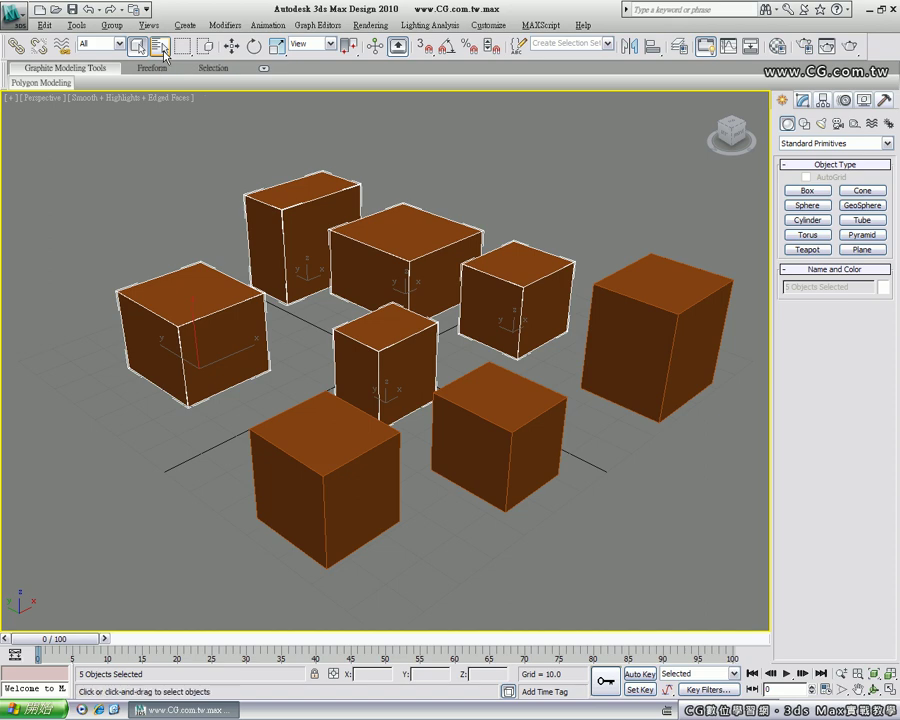
{"action": "left_click", "coordinate": [513, 219]}
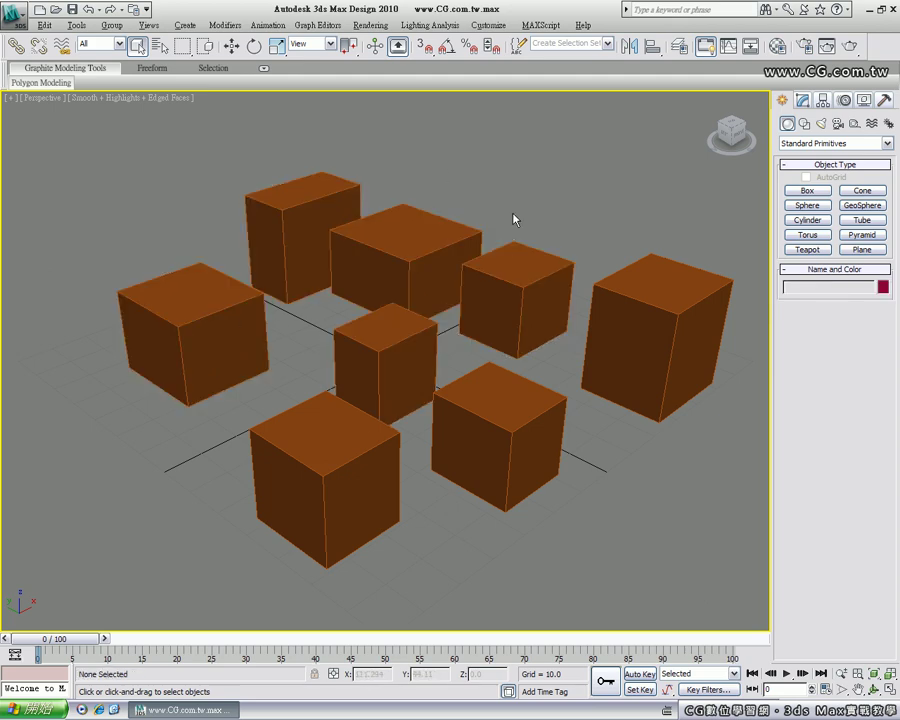